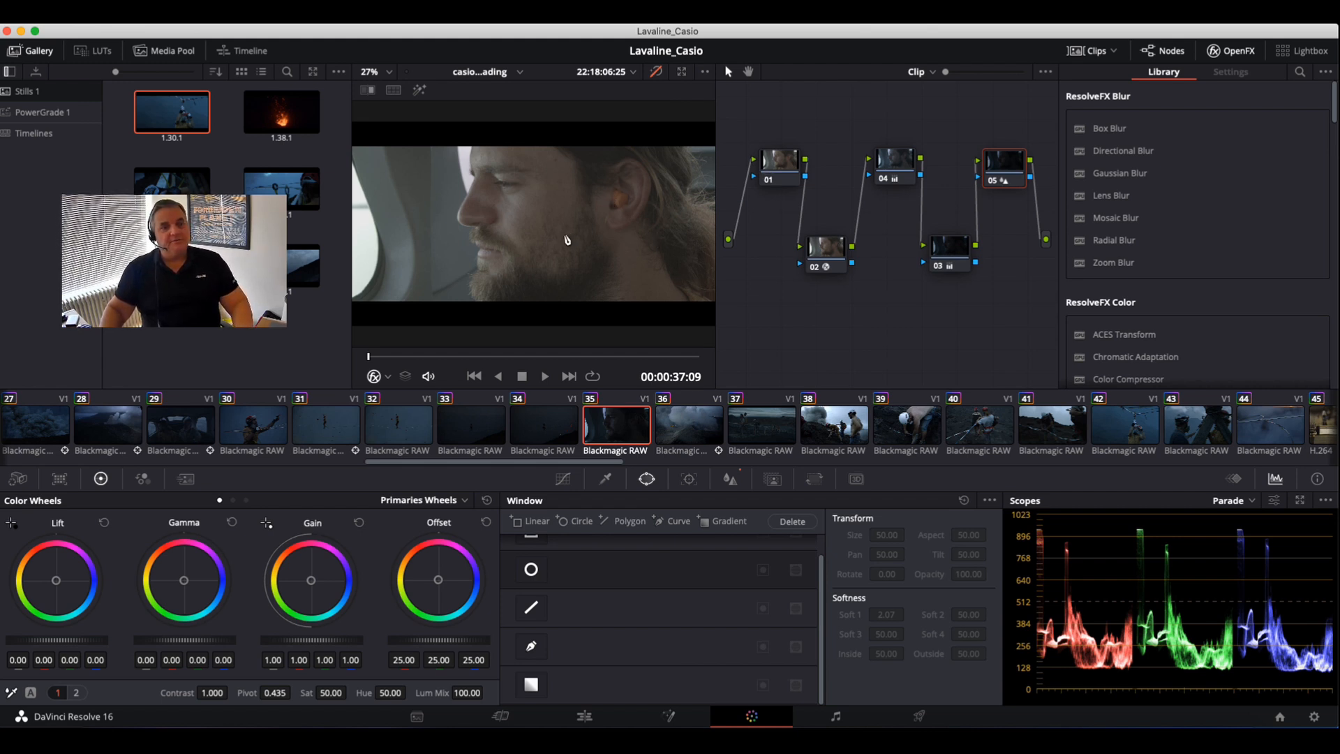
Enable node 02 on clip 35, open its Patch Replacer settings and loop playback to check the tracked patch over the ear.
key("super+f")
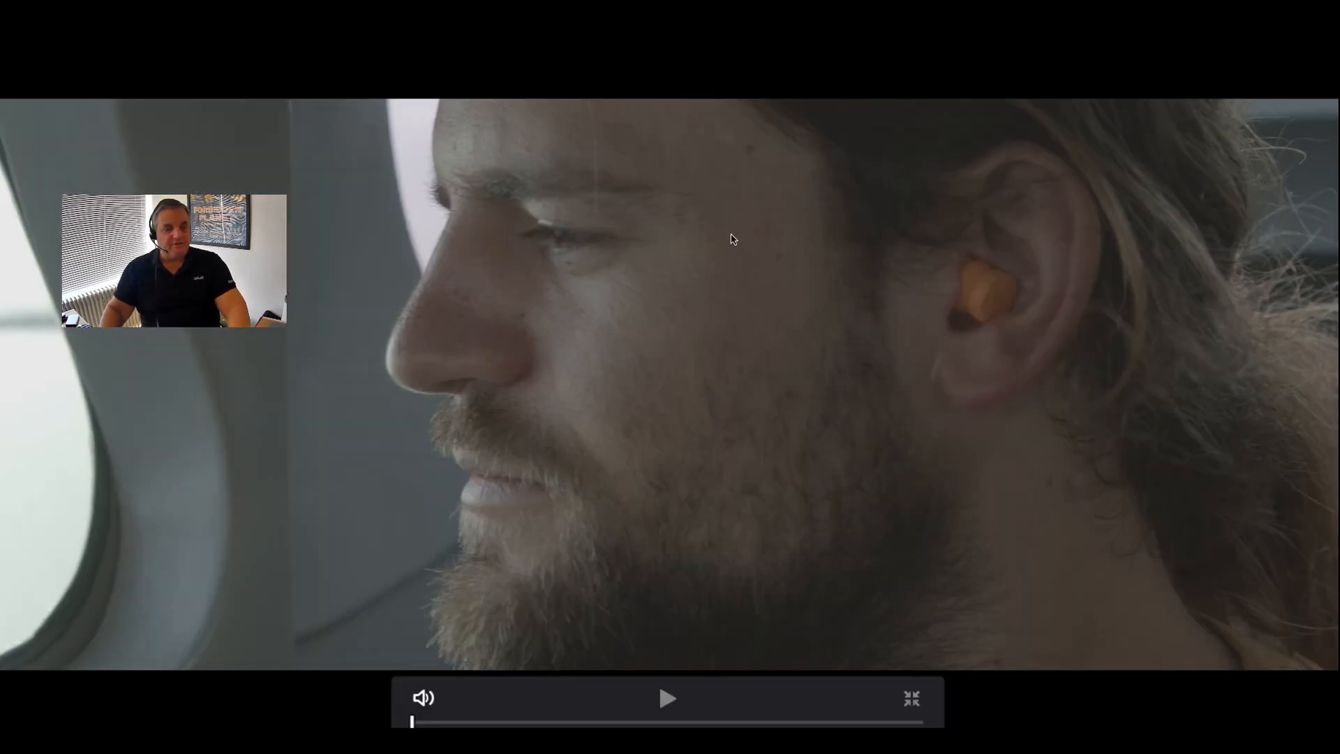
key("super+f")
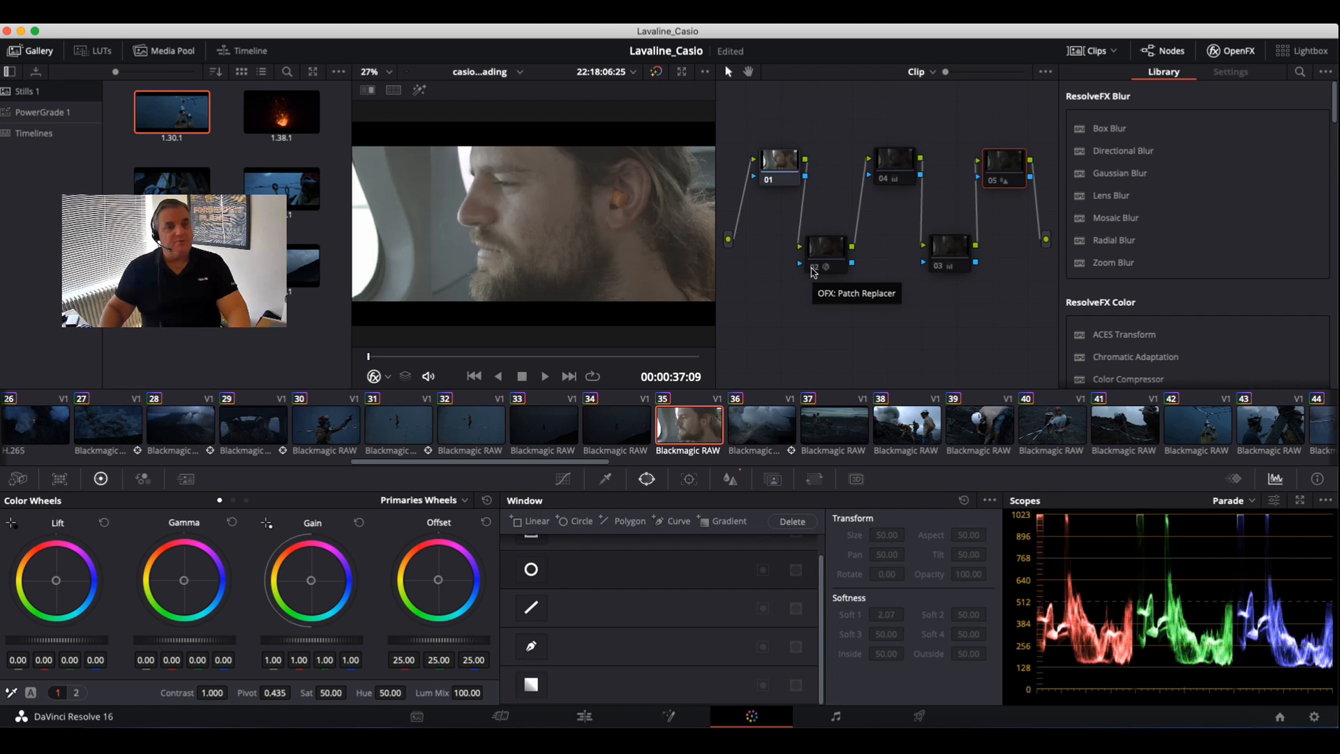
left_click(813, 268)
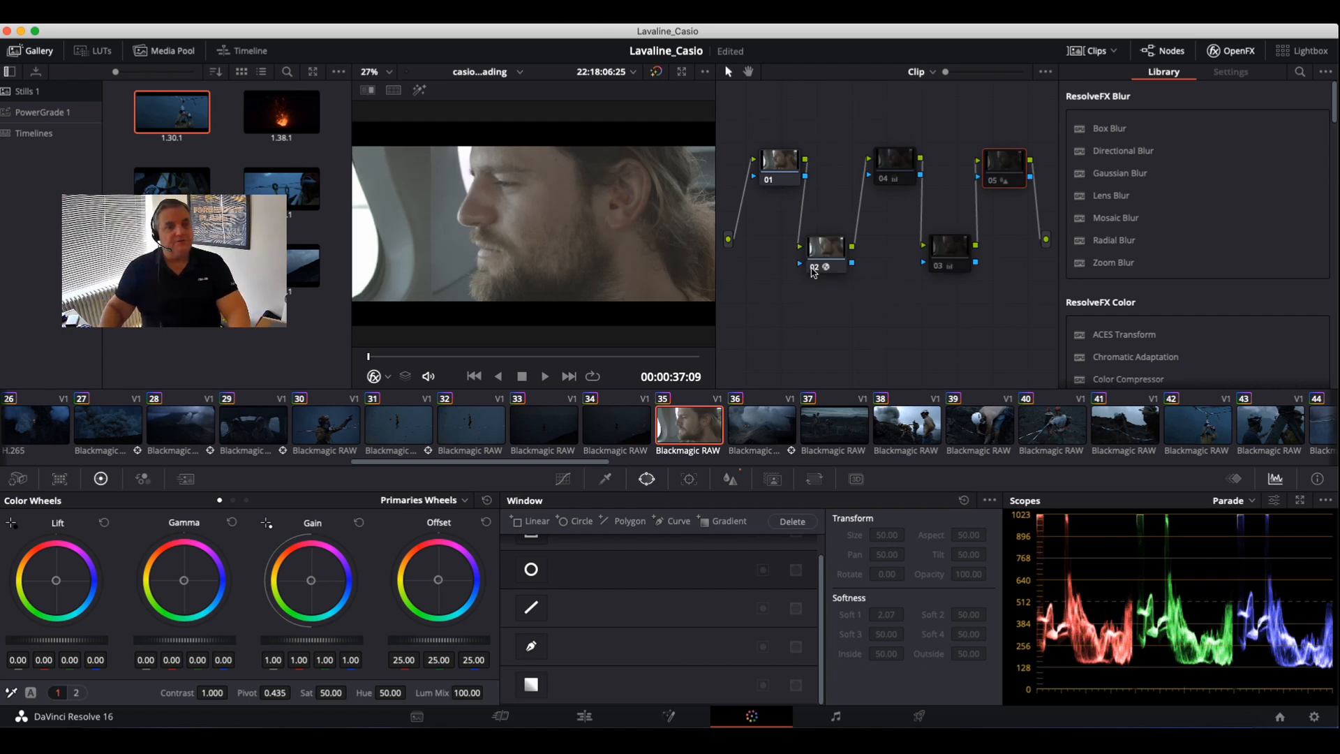
left_click(813, 271)
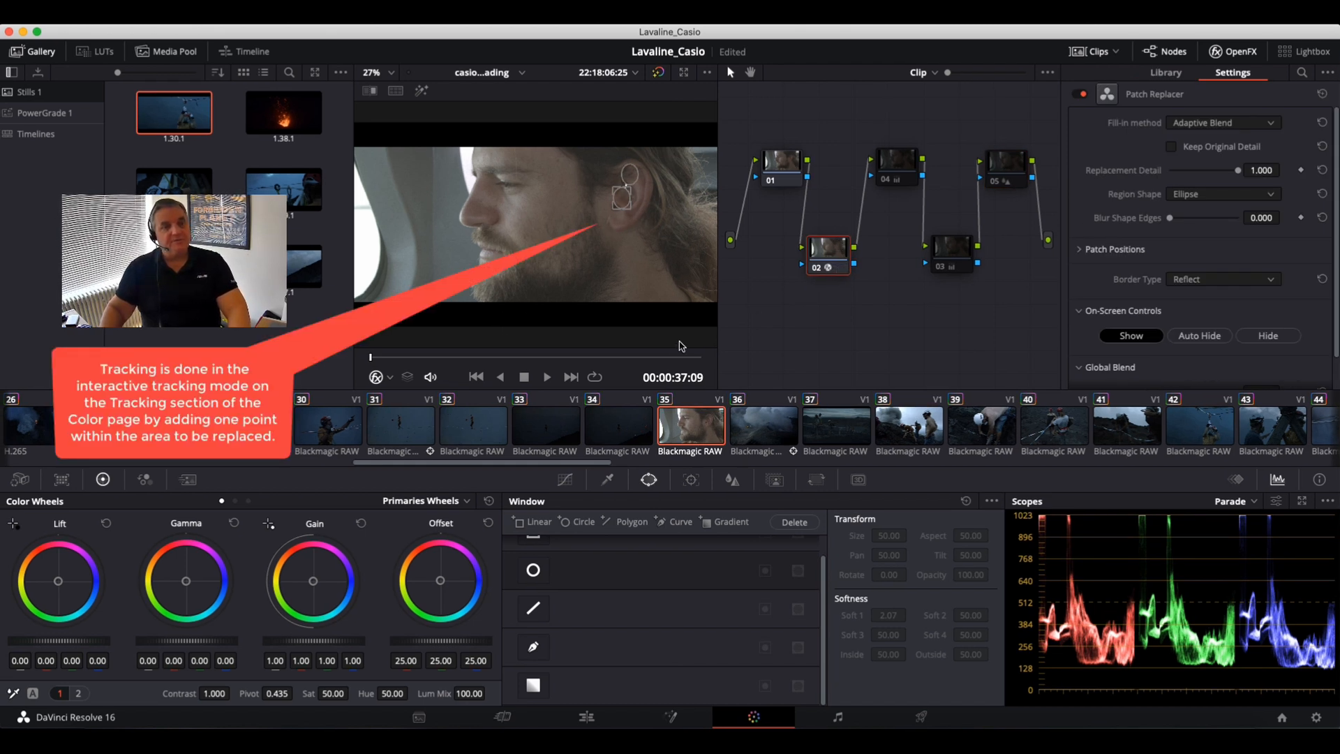
left_click(596, 378)
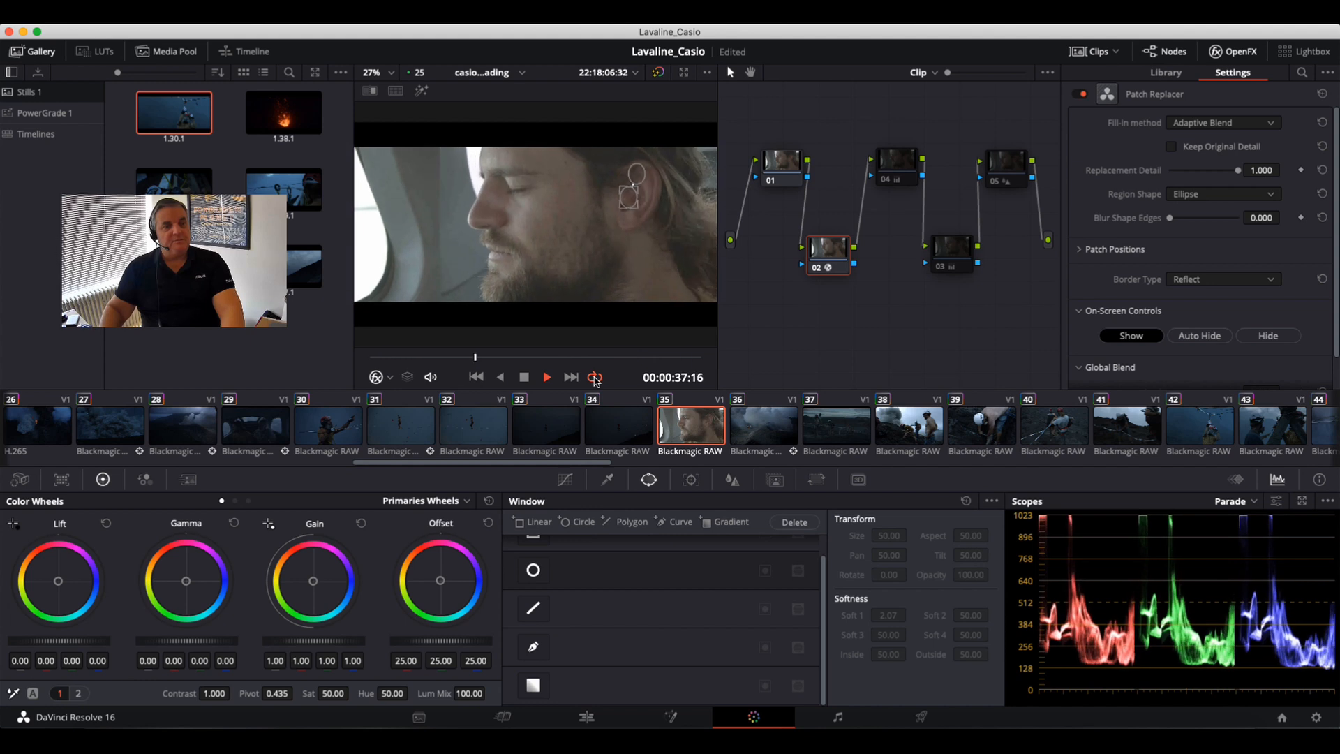
key("space")
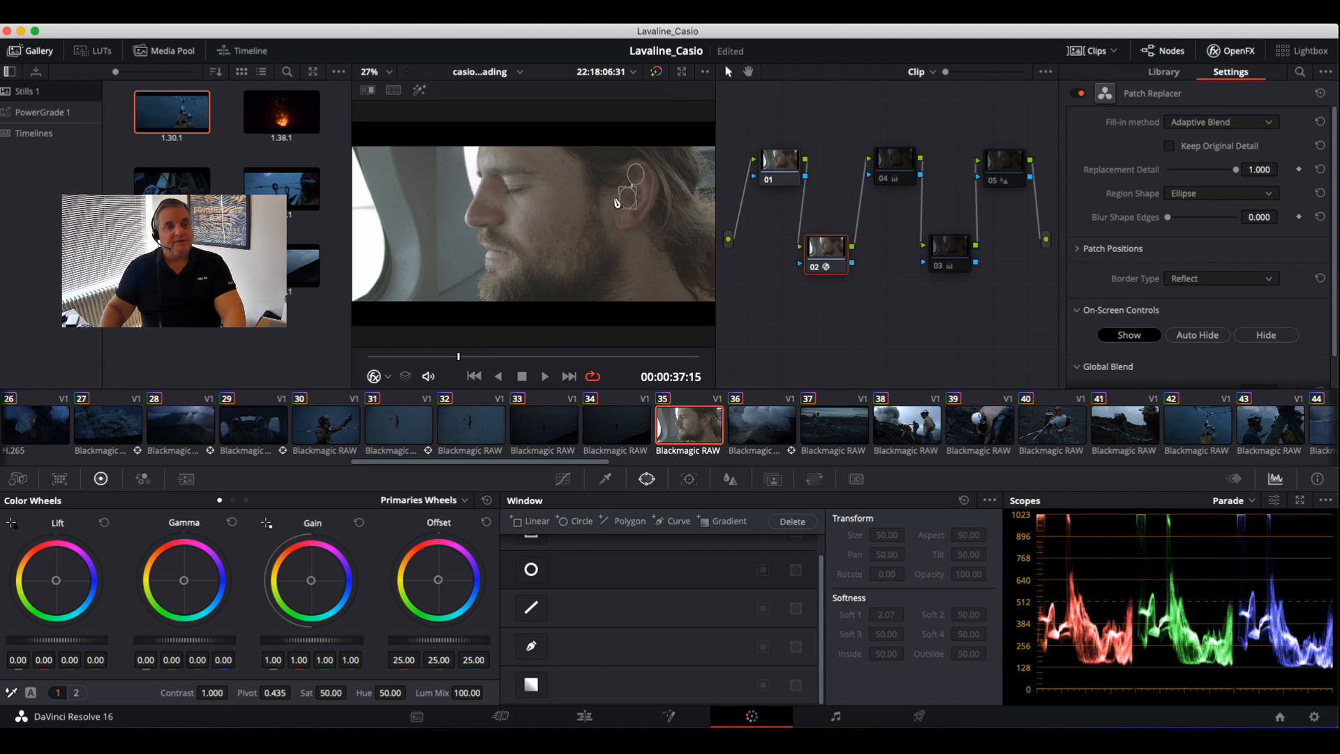
Turn off the viewer overlay and toggle node 02 off and on to compare the shot with and without the earplug removal.
left_click(388, 378)
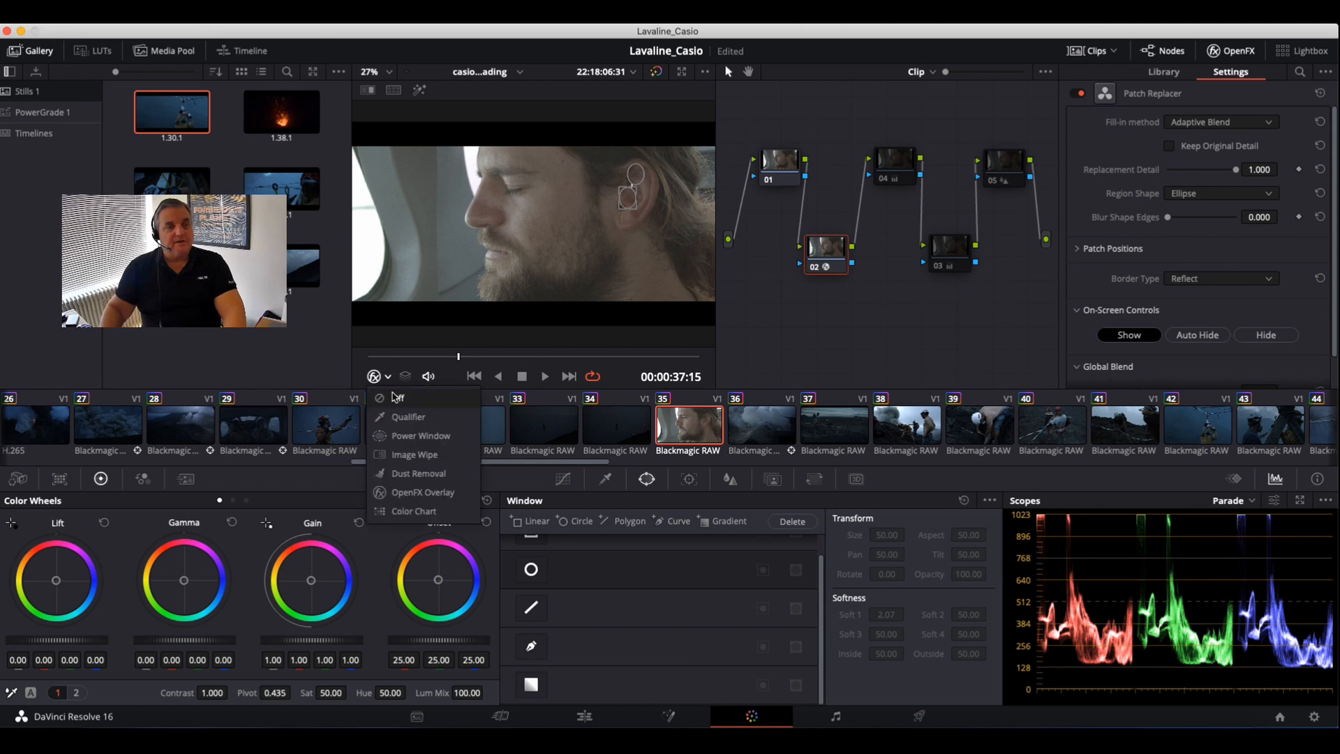
left_click(394, 399)
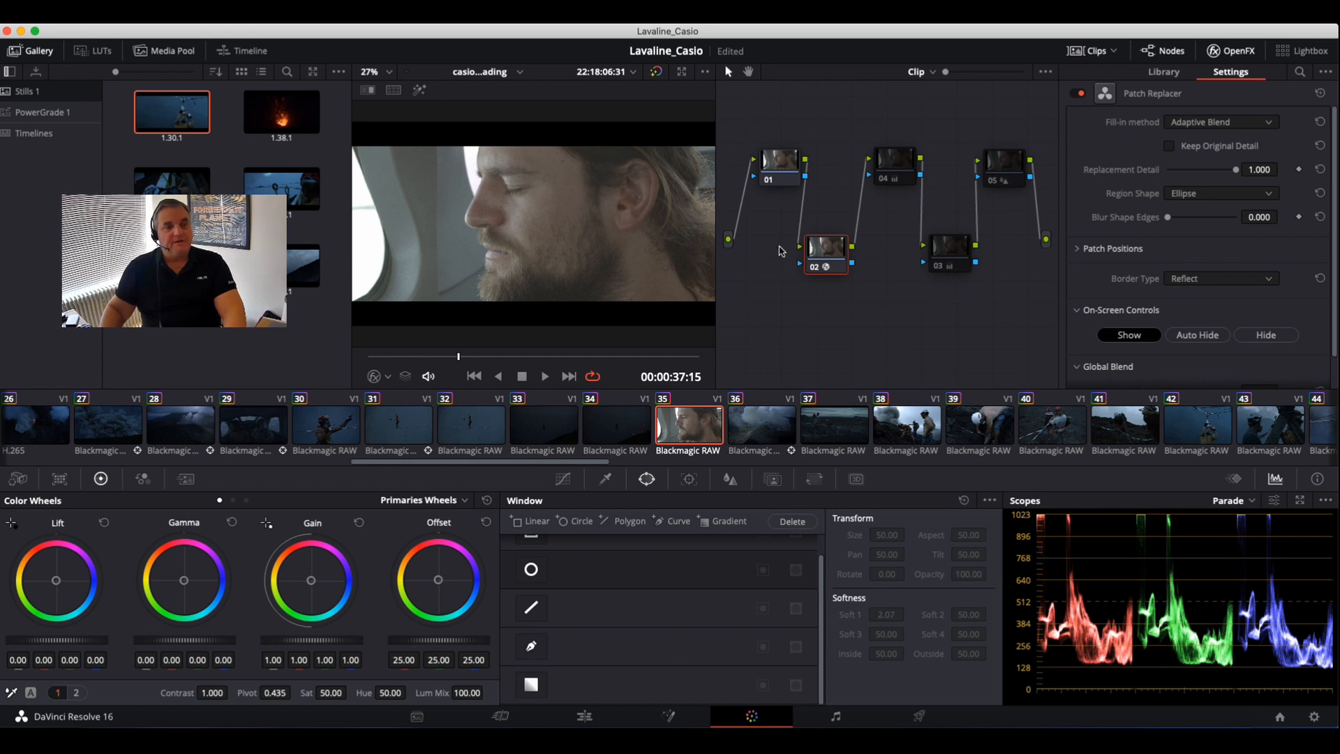
left_click(809, 270)
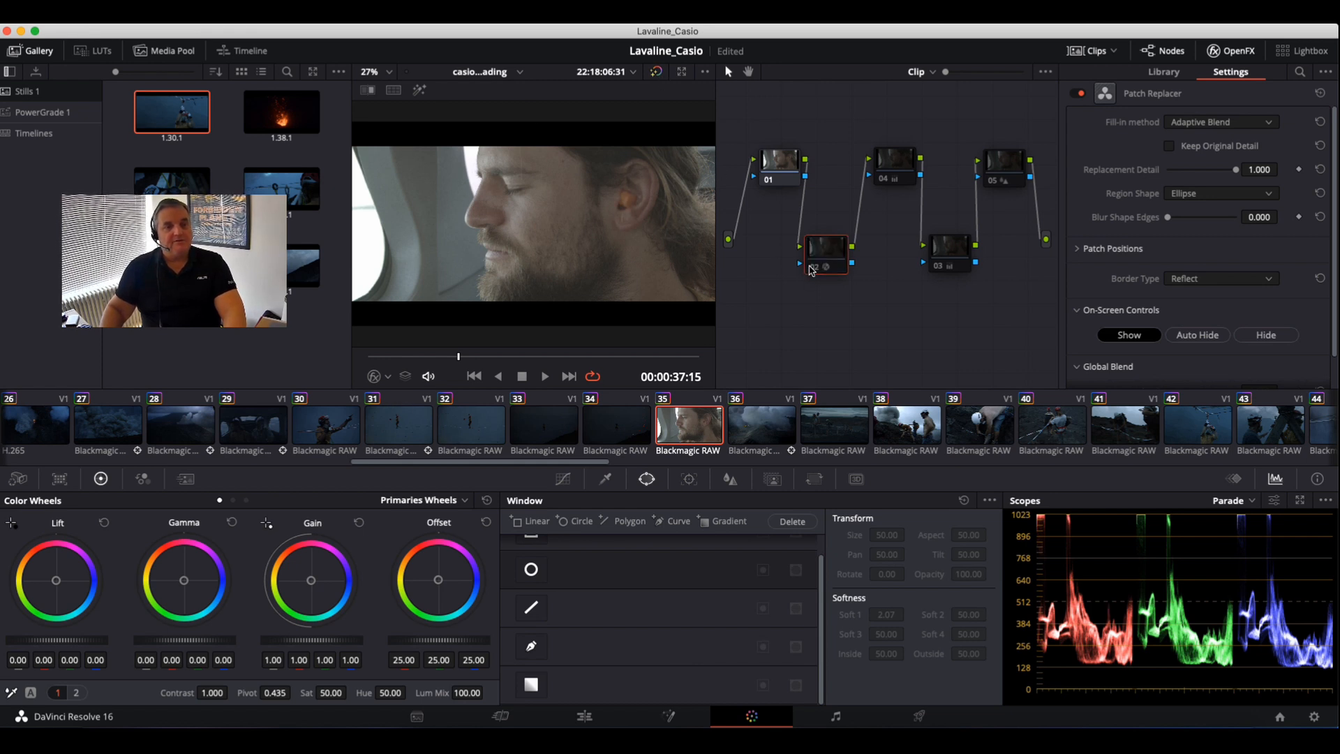
left_click(811, 268)
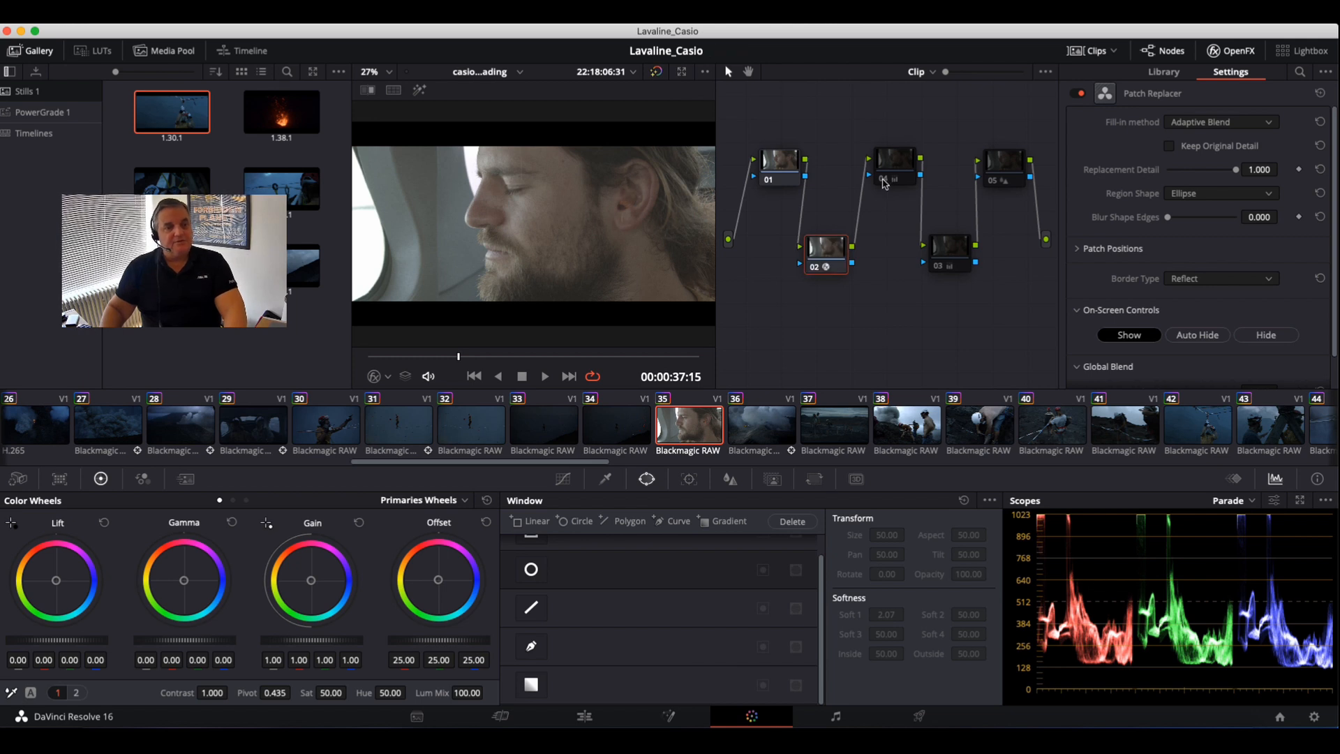
Enable nodes 04, 03 and 05 on clip 35 and play back the fully graded shot.
left_click(882, 180)
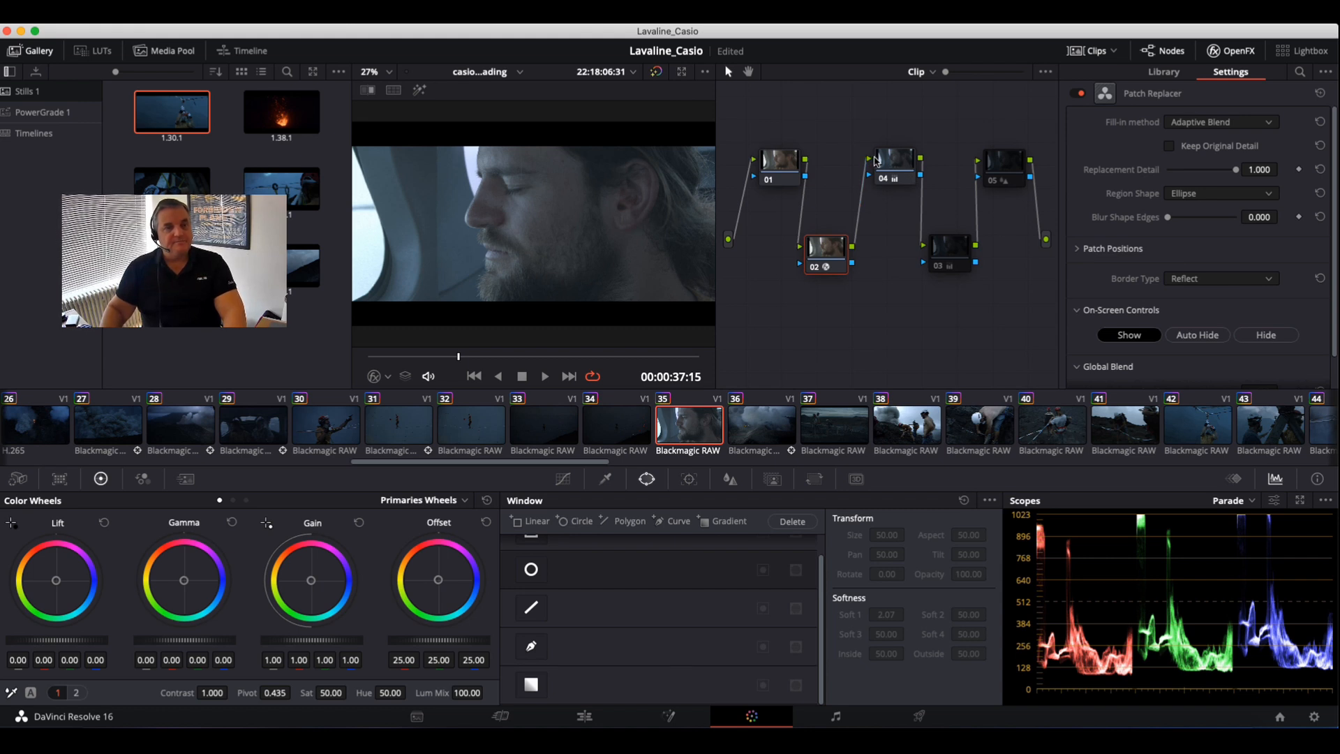
left_click(941, 266)
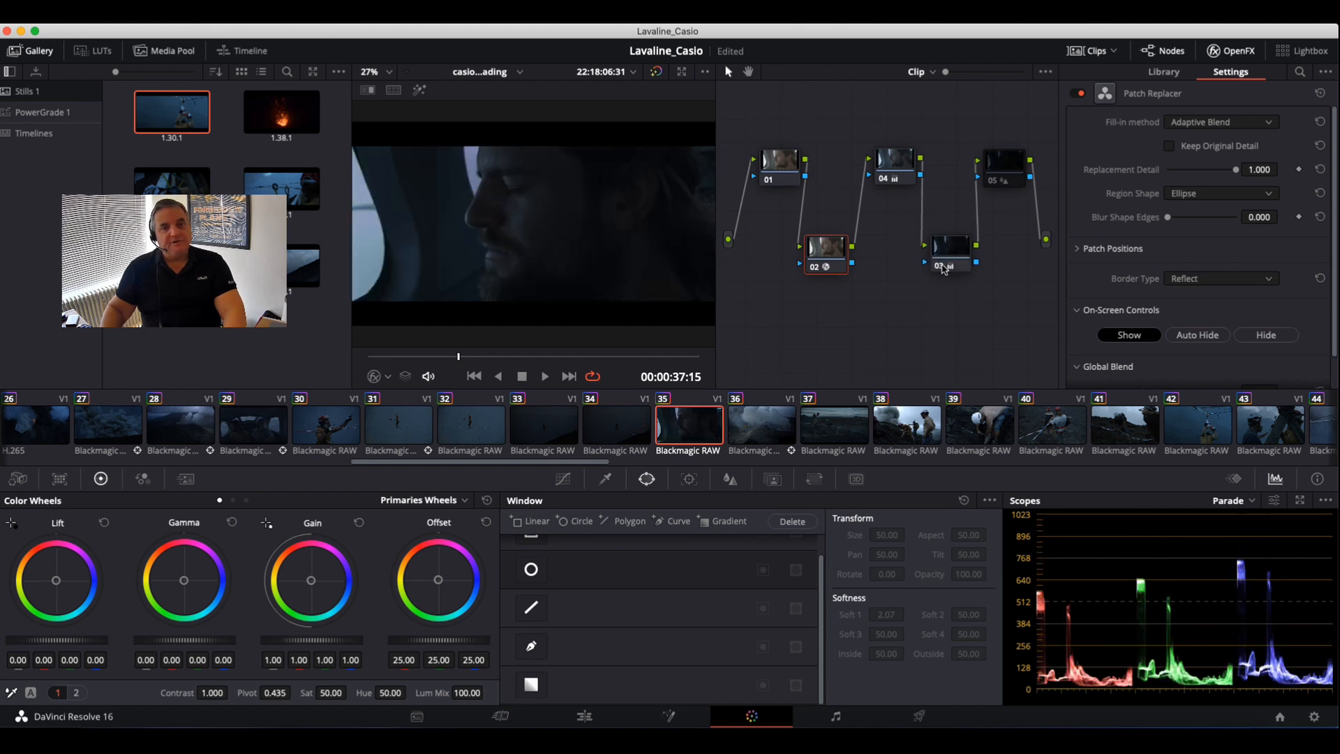
left_click(994, 182)
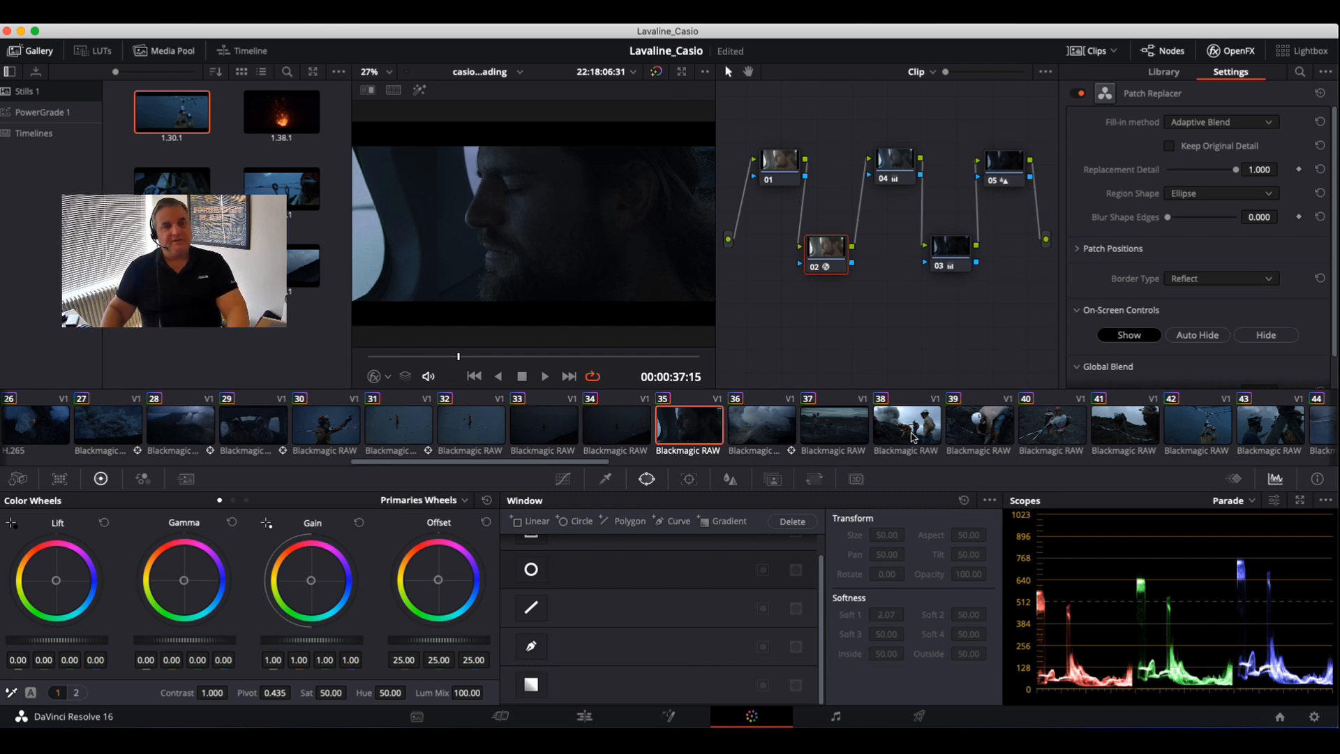
key("space")
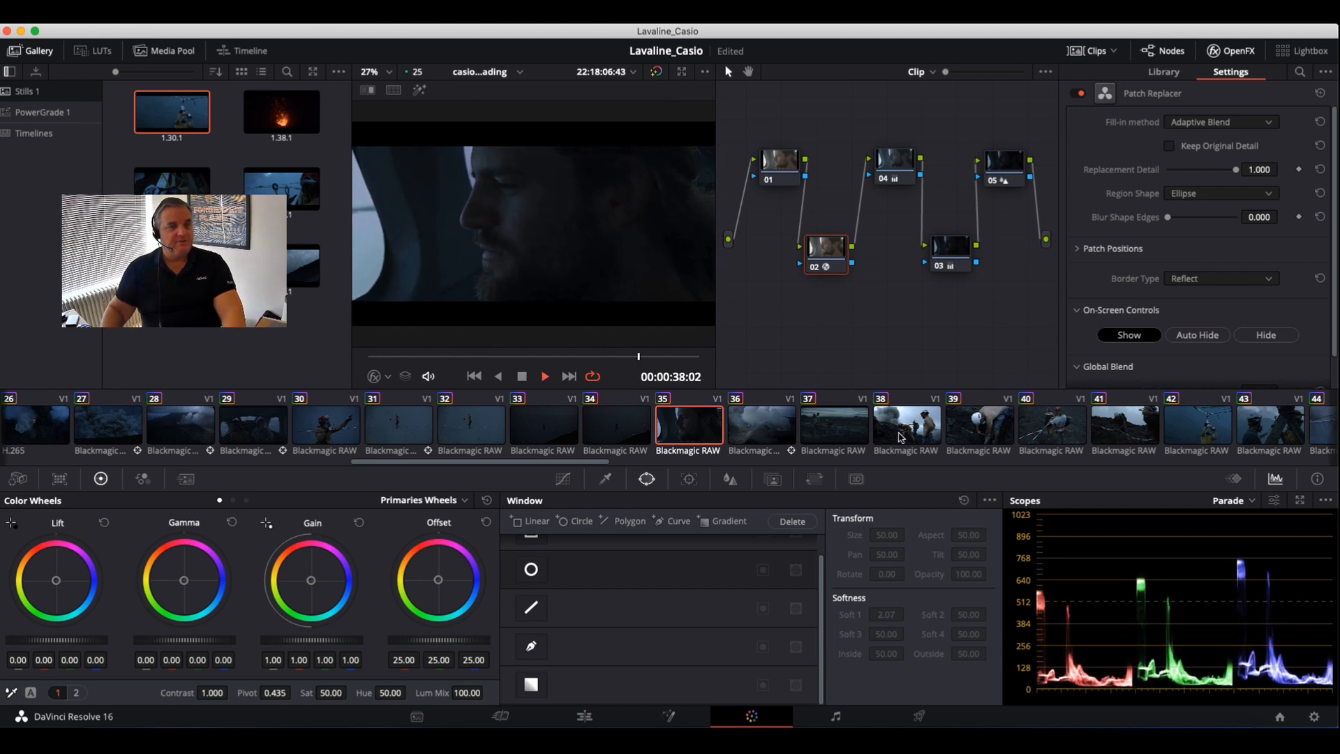
key("space")
Select clip 47 and play back its graded version.
scroll(945, 419, "right", 8)
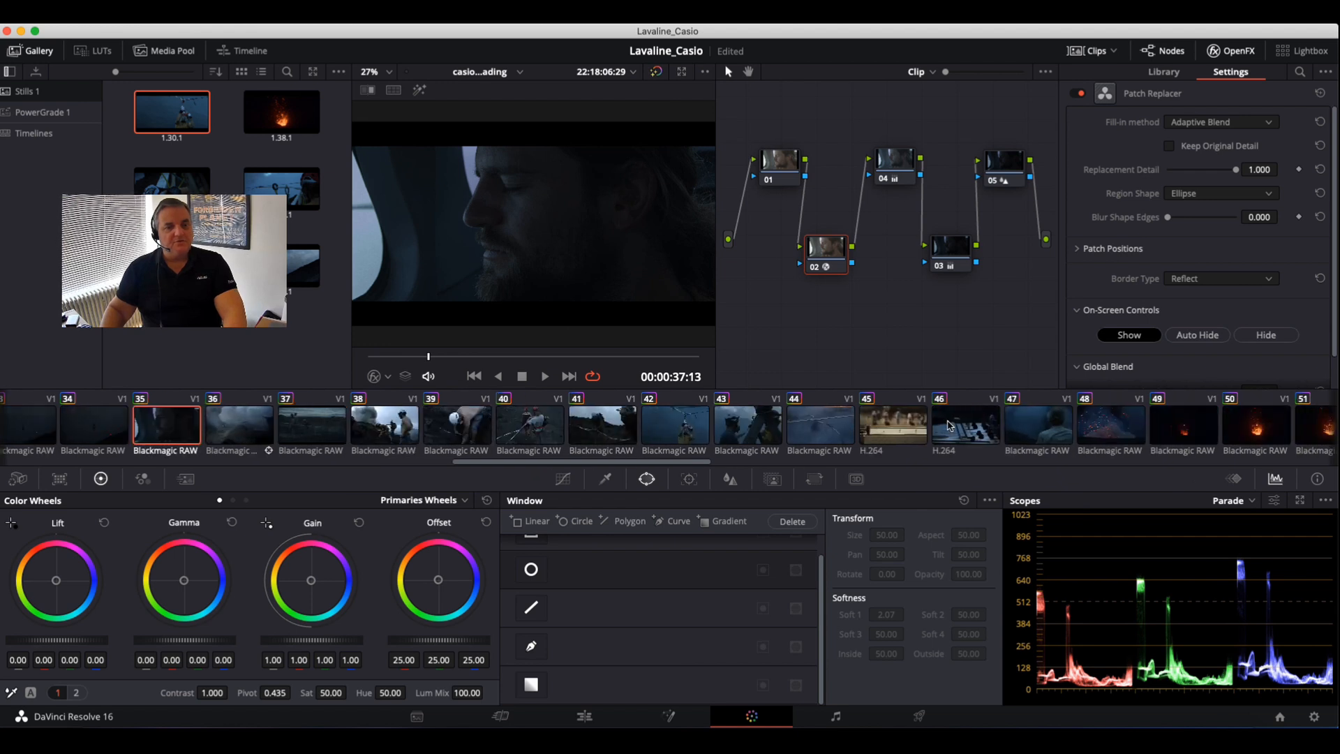
left_click(1038, 424)
key("space")
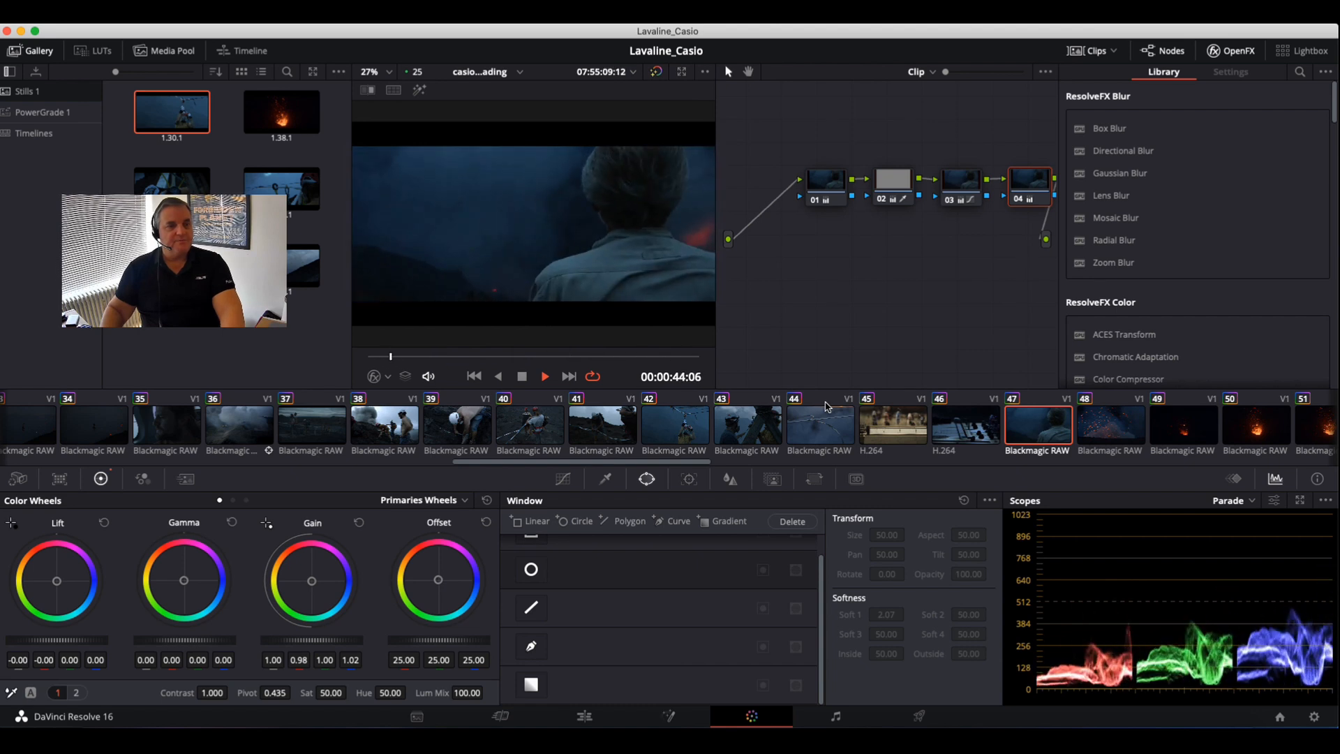
key("space")
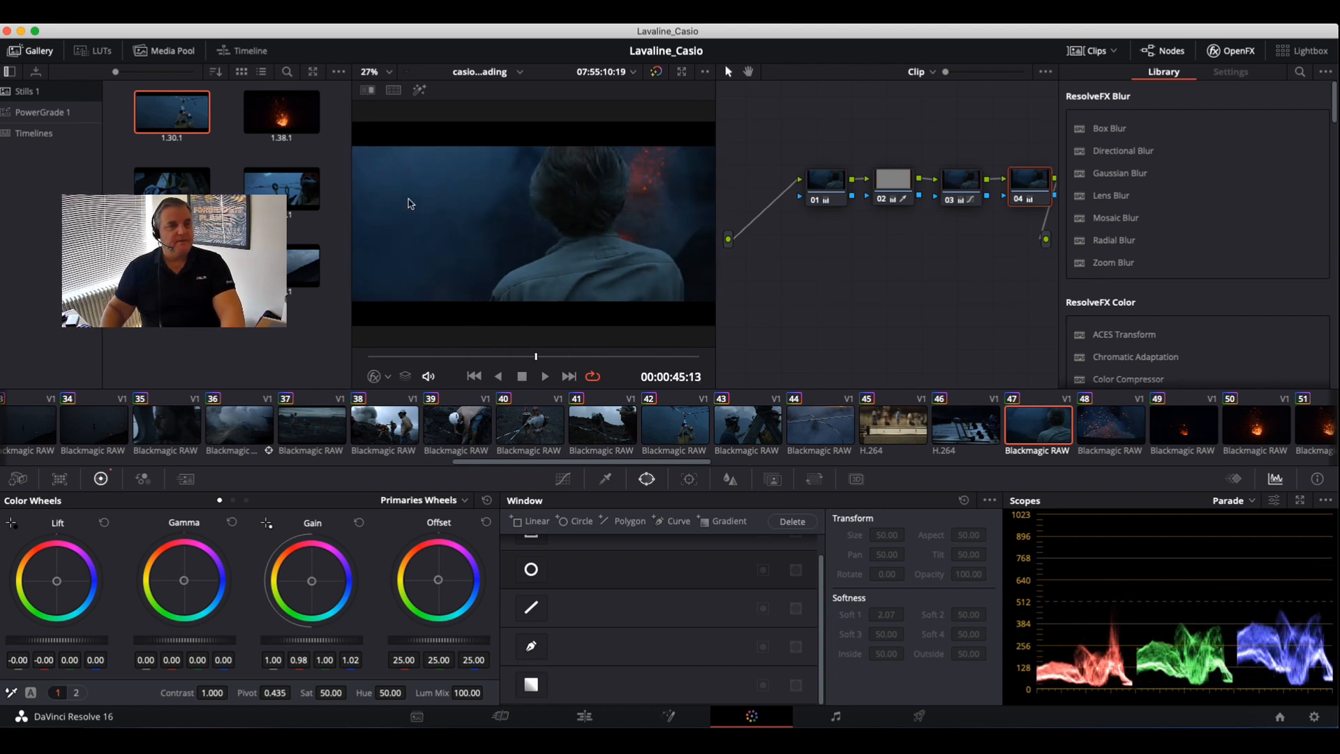
Bypass all grades, play clip 47 to review the original image, and turn the grades back on.
left_click(656, 72)
key("space")
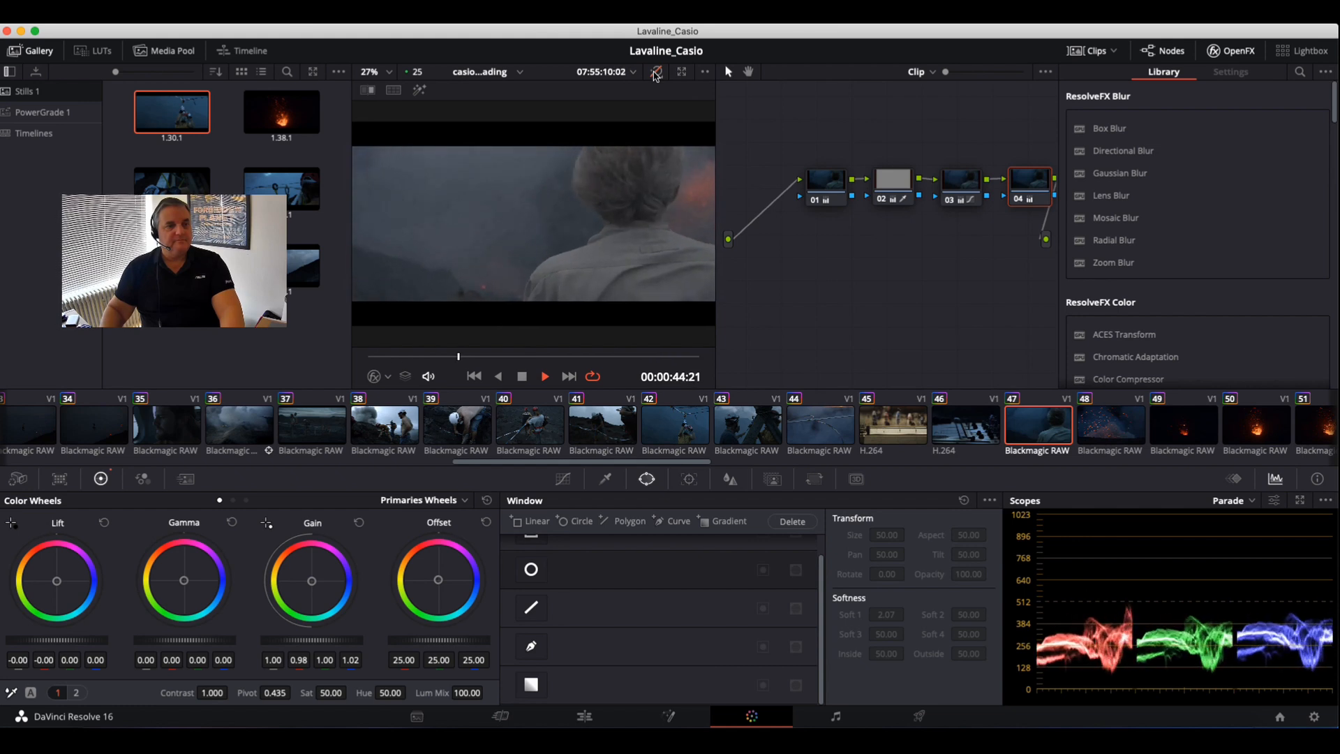
key("space")
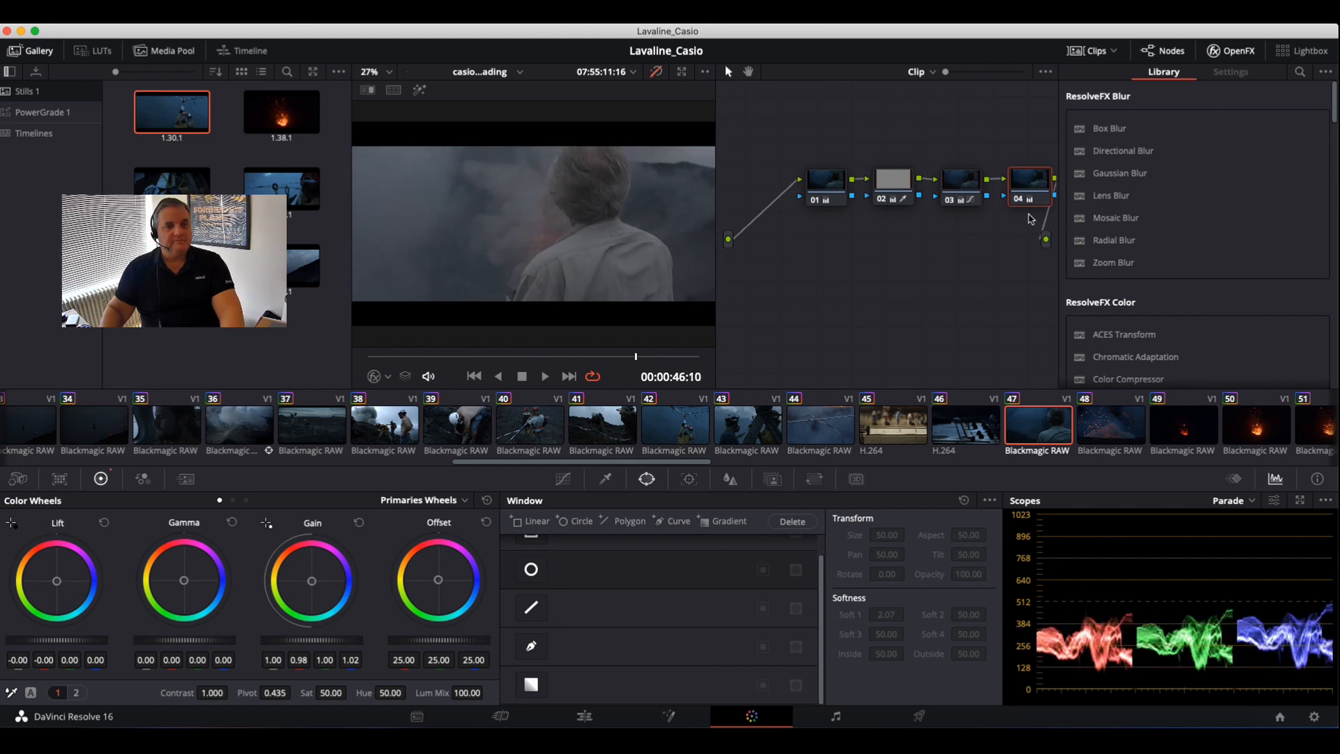
left_click(656, 71)
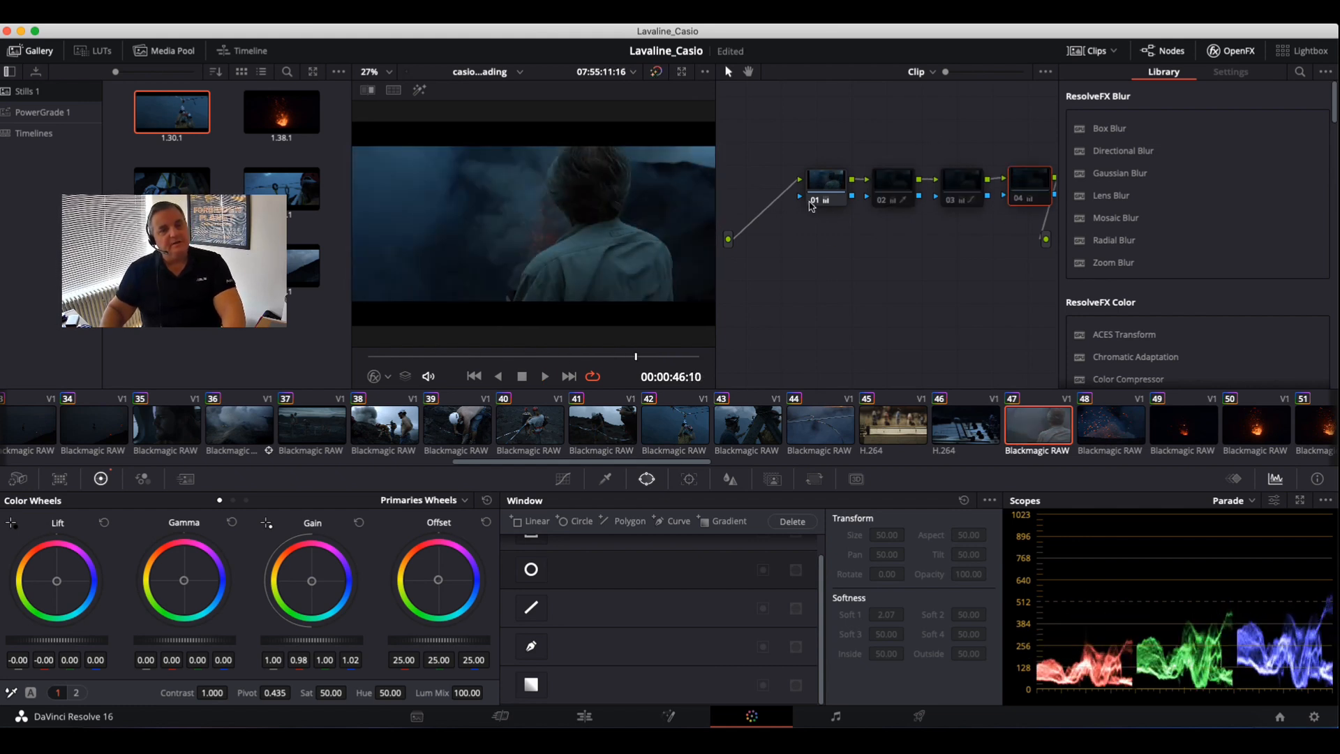
Toggle node 01 off and on to compare its primary balance on clip 47, and check which corrections it holds.
left_click(813, 205)
left_click(812, 206)
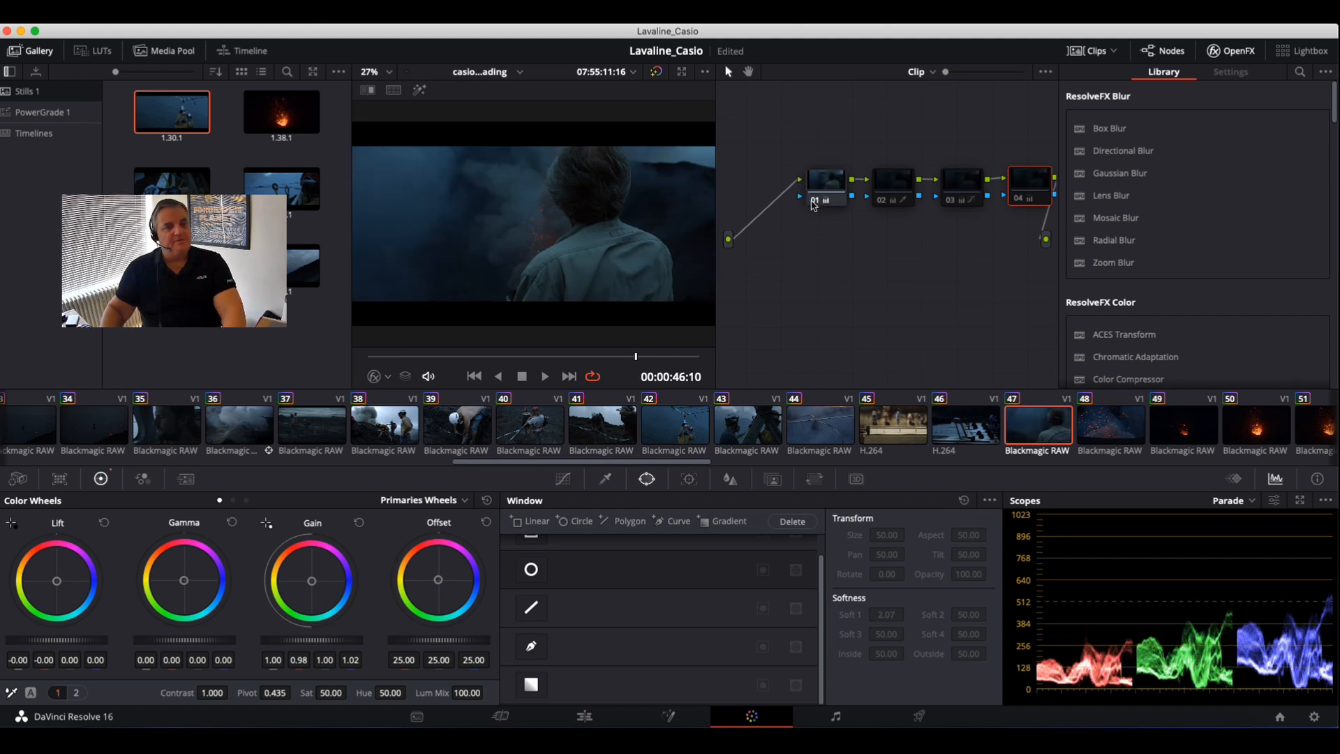
mouse_move(814, 205)
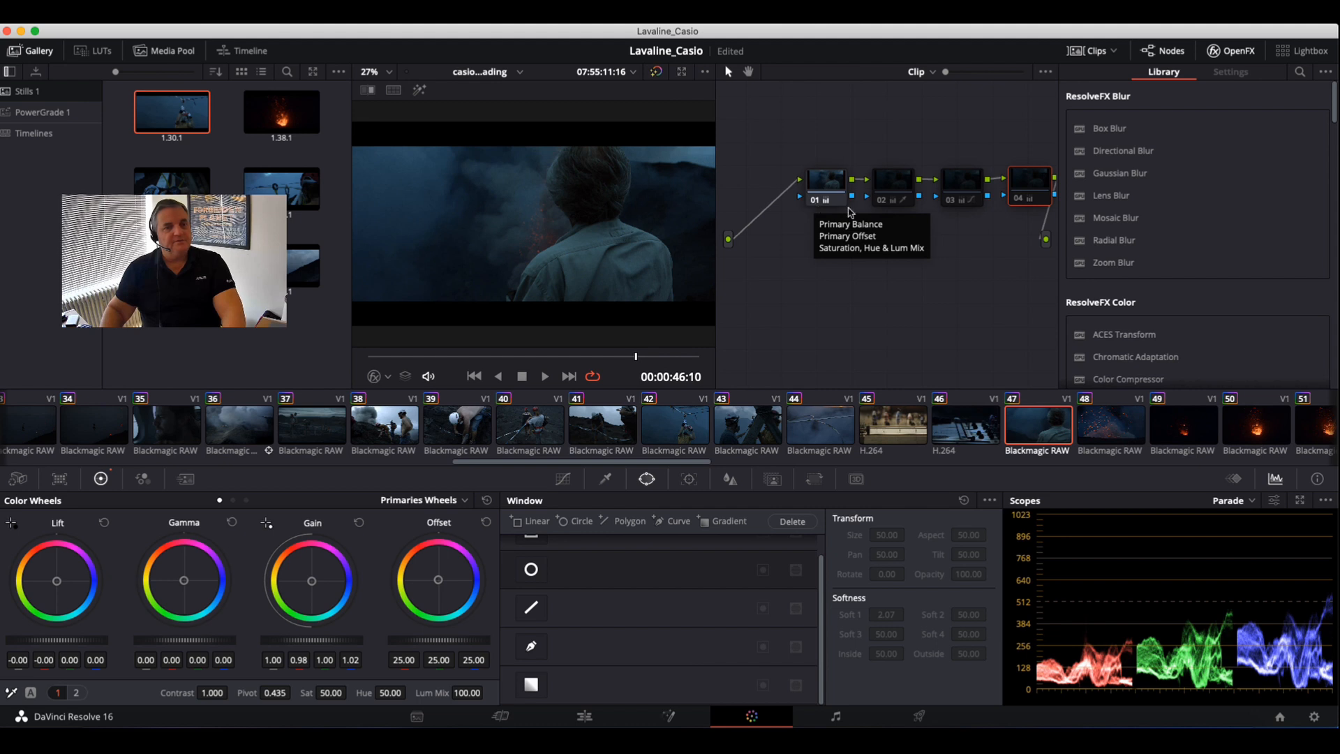
Enable node 02 on clip 47 and play the clip in Highlight mode to examine the node's qualifier selection.
left_click(881, 207)
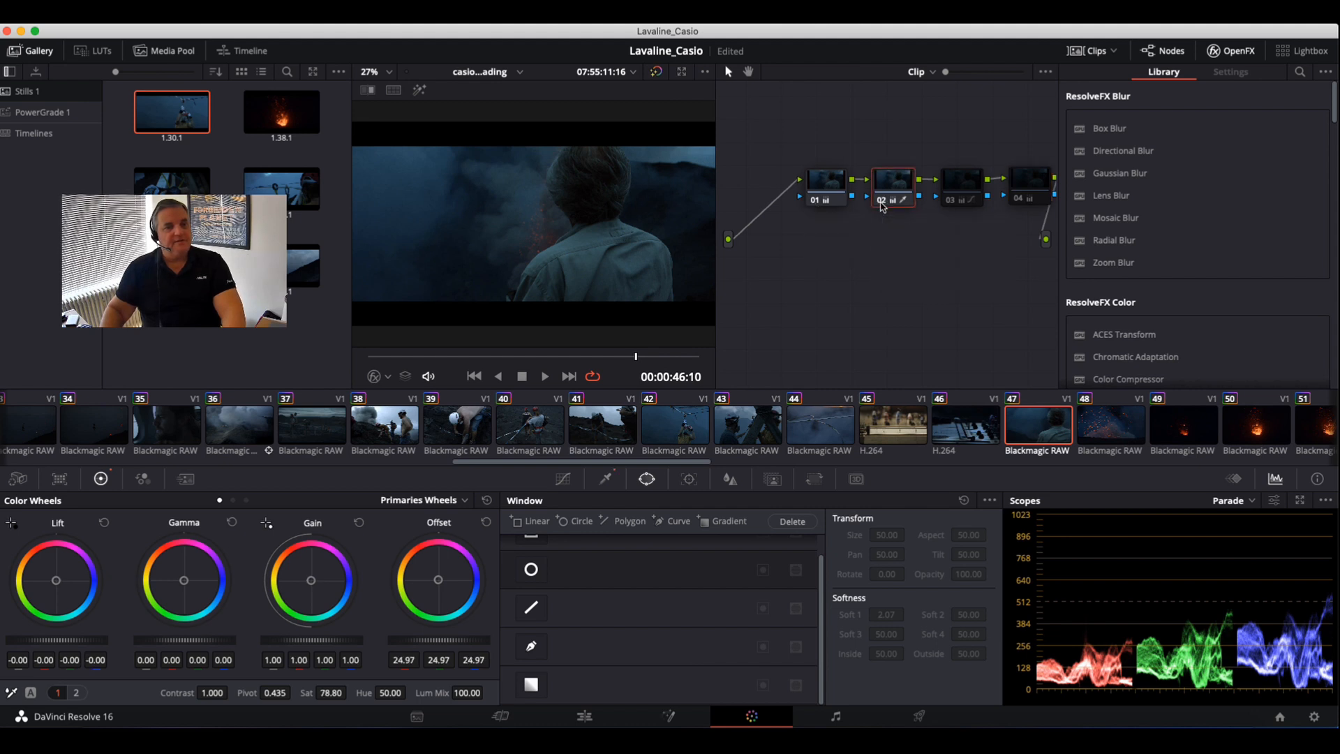
left_click(421, 90)
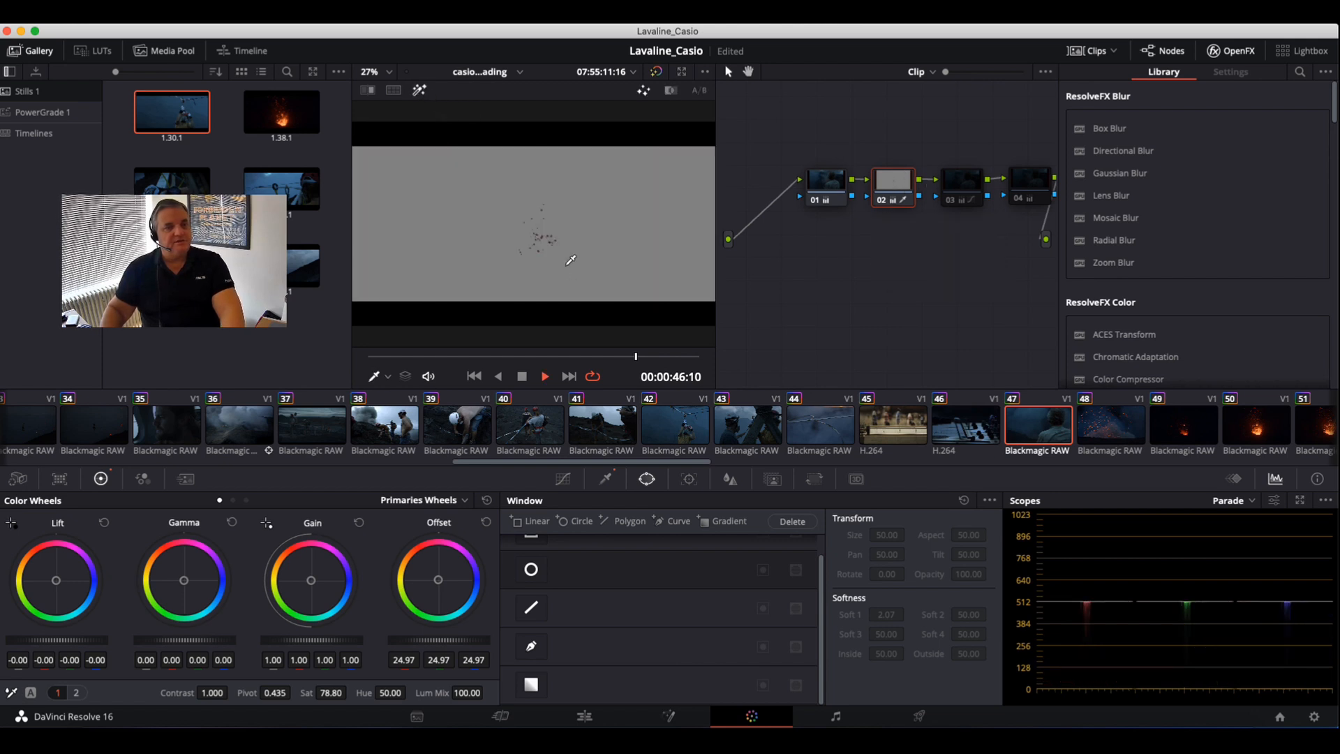
key("space")
key("space")
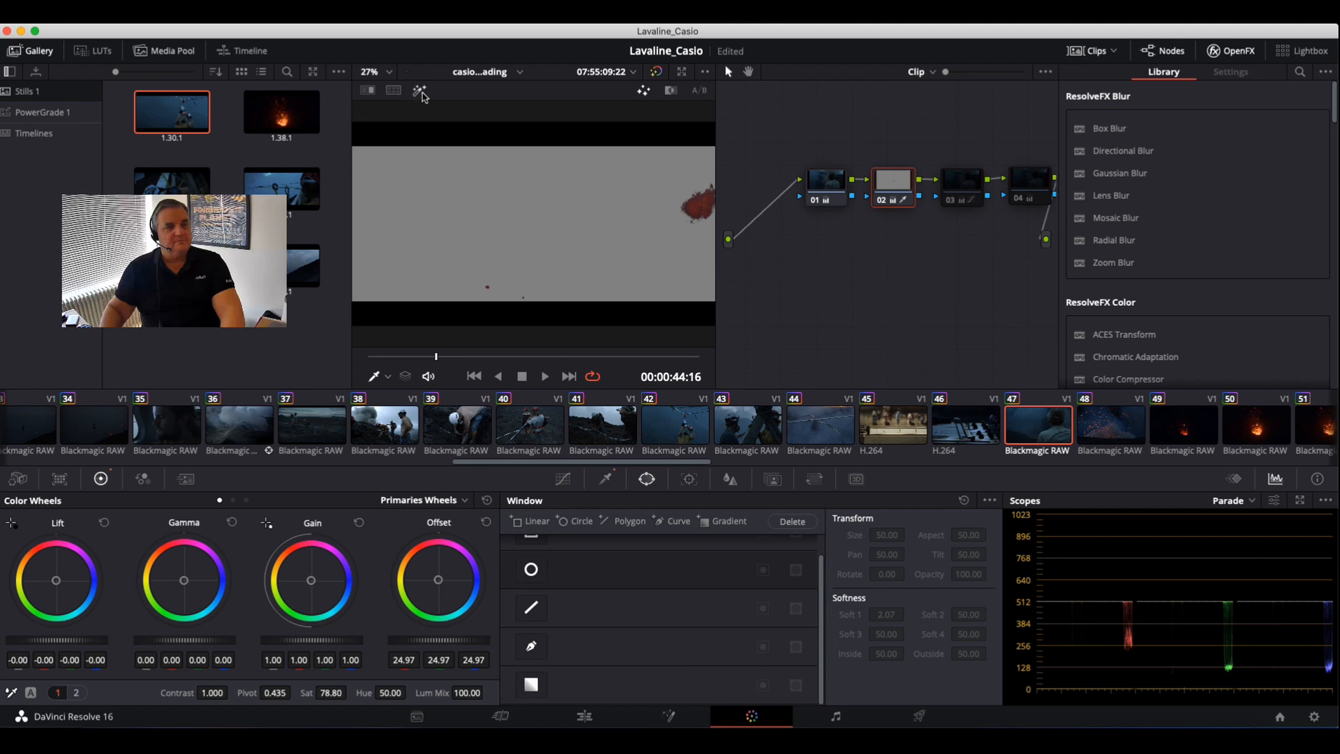
left_click(419, 90)
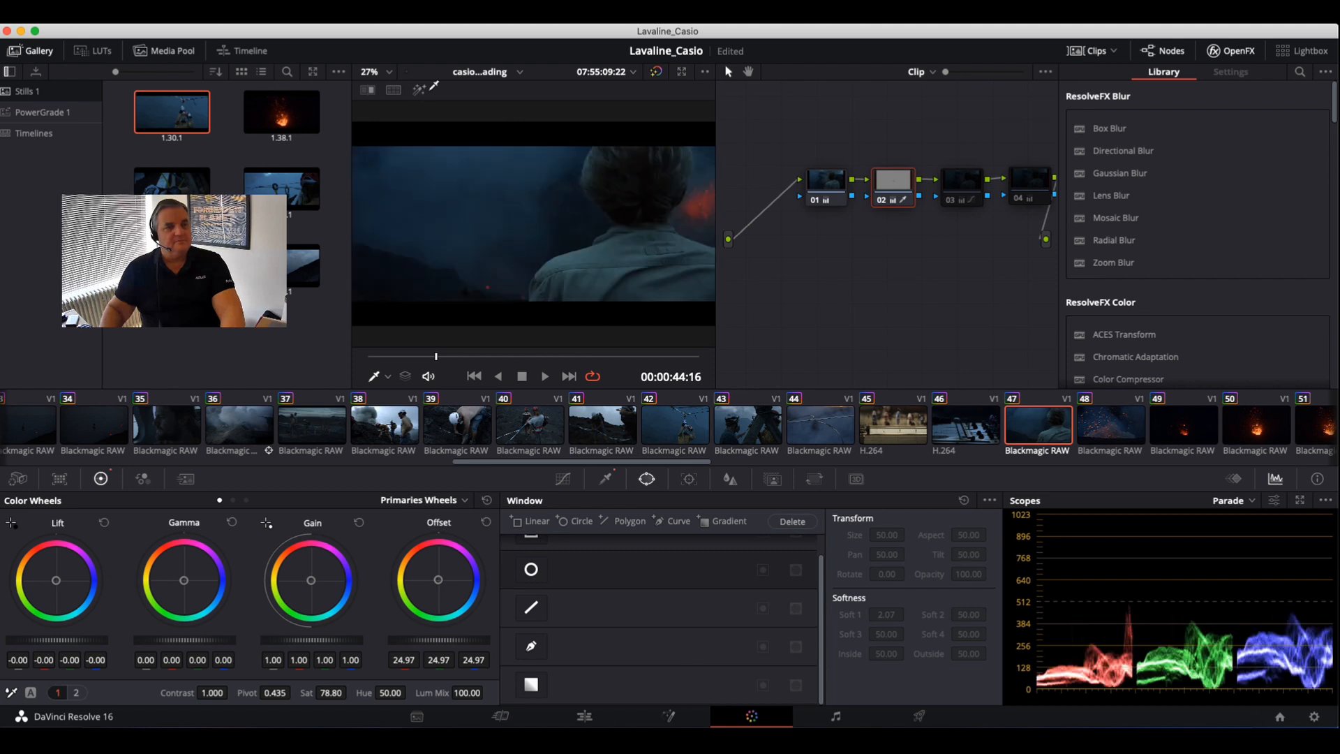
Select and enable node 03 on clip 47 and show its Curves with the Soft Clip settings.
left_click(951, 204)
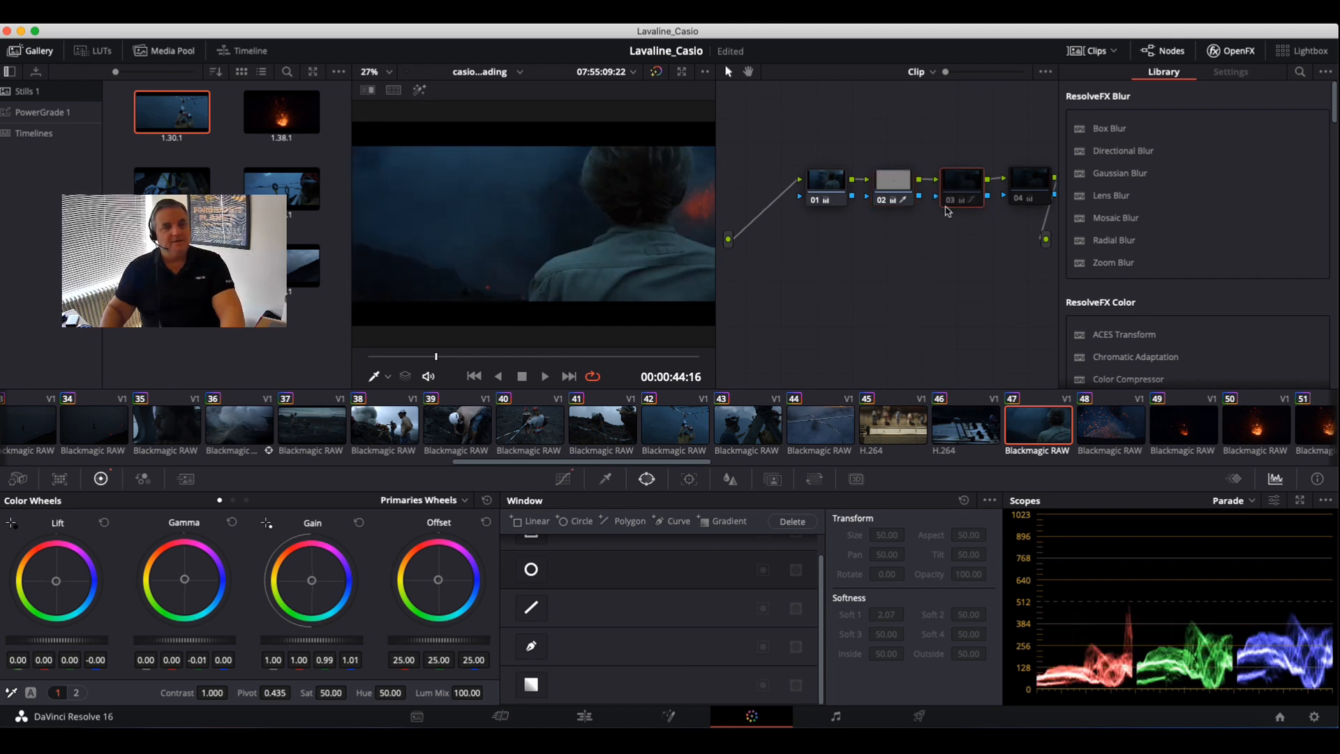
left_click(951, 200)
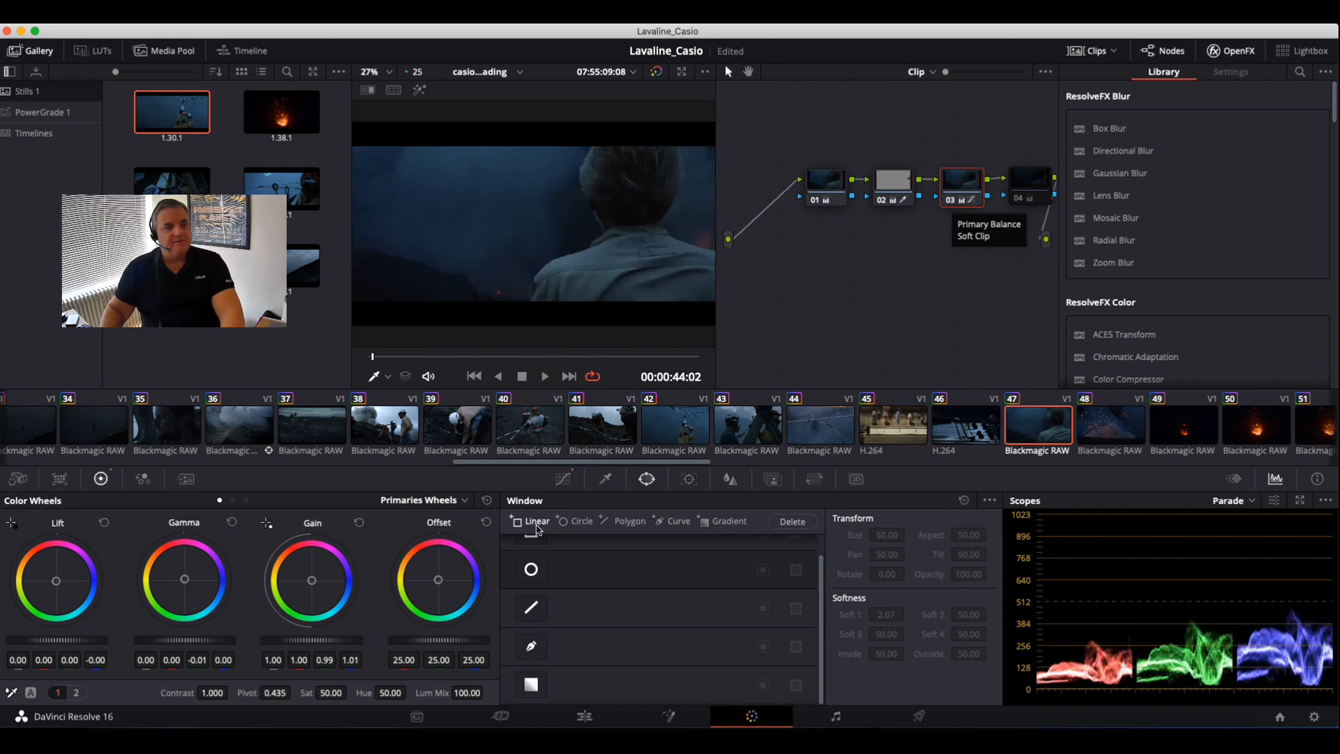
key("space")
left_click(564, 479)
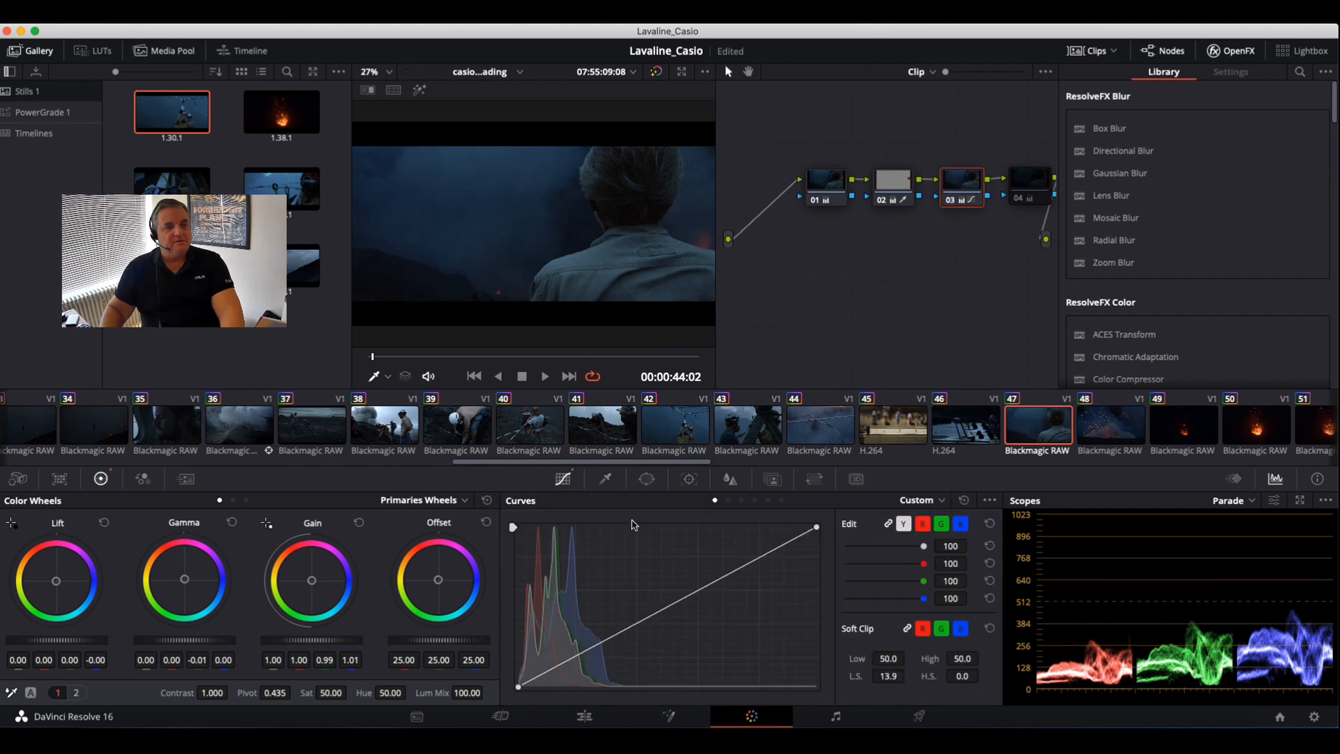
Enable node 04 on clip 47, compare the shot with it off and on, and play back the result.
key("space")
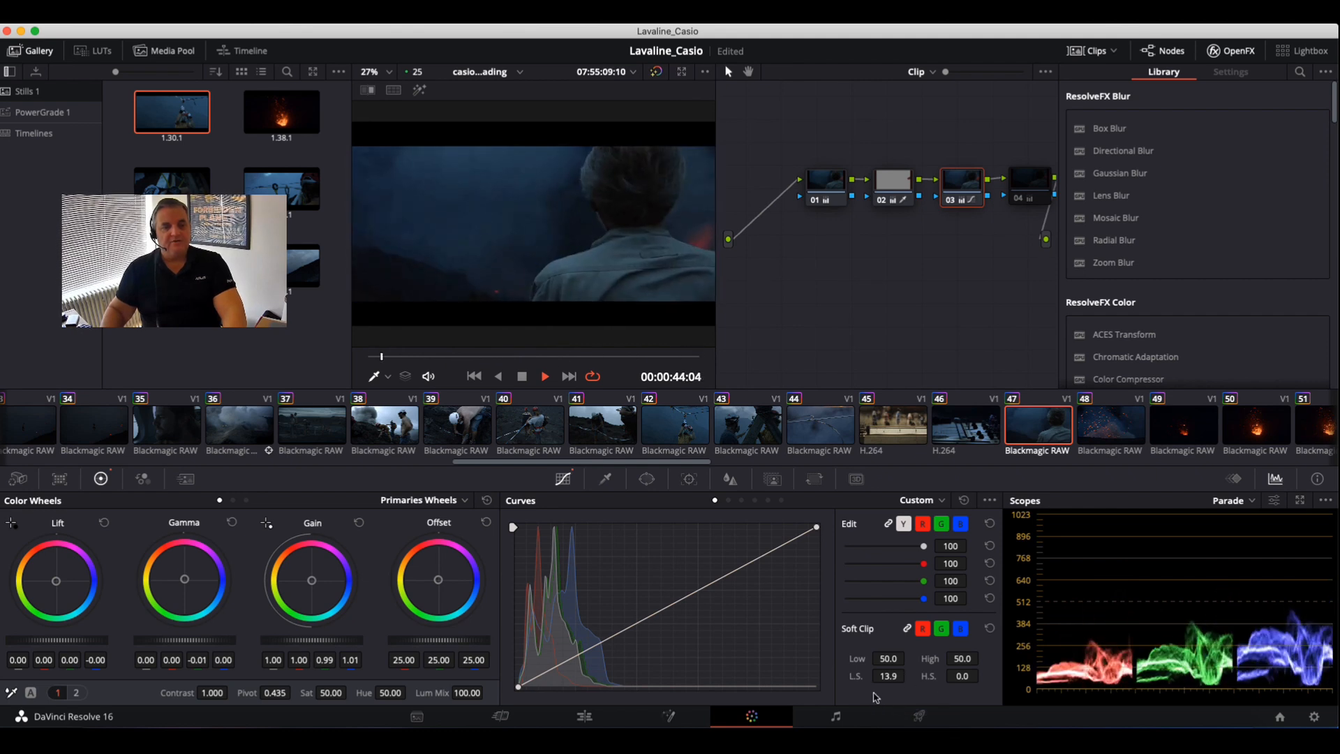
key("space")
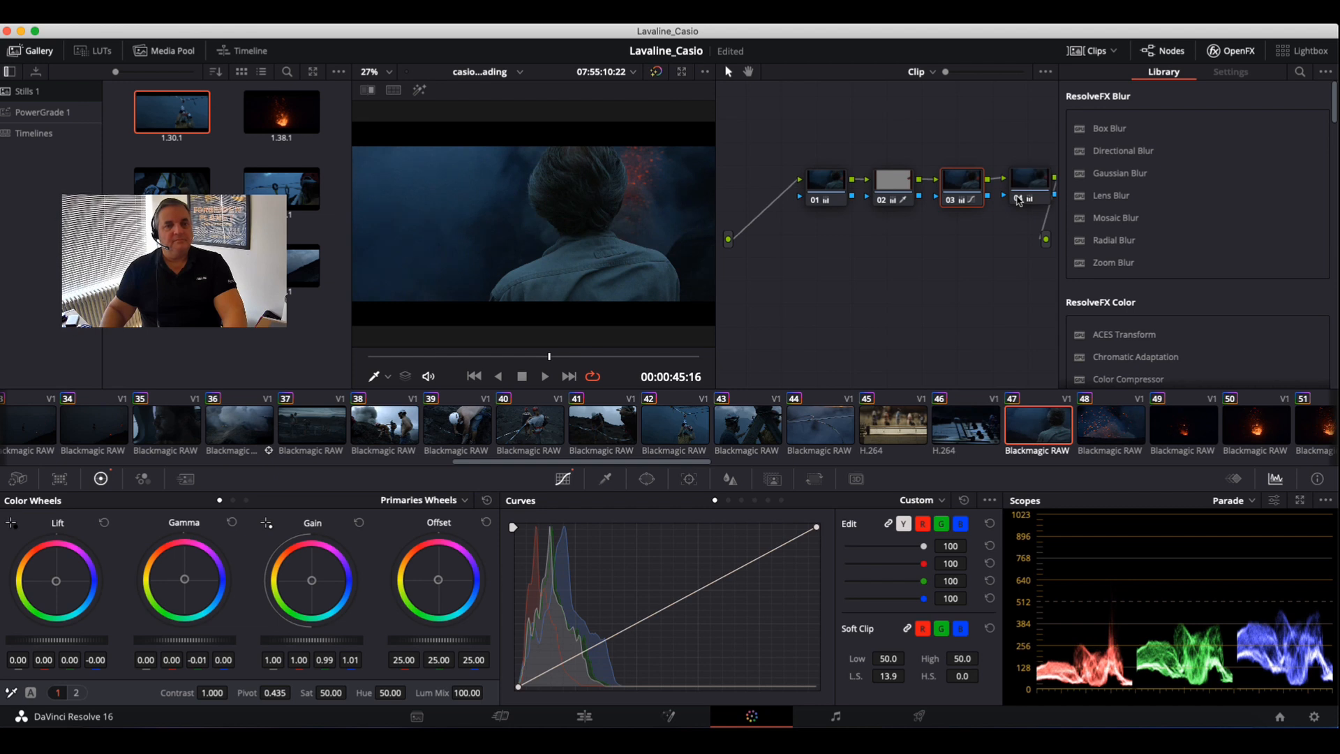
key("ctrl+d")
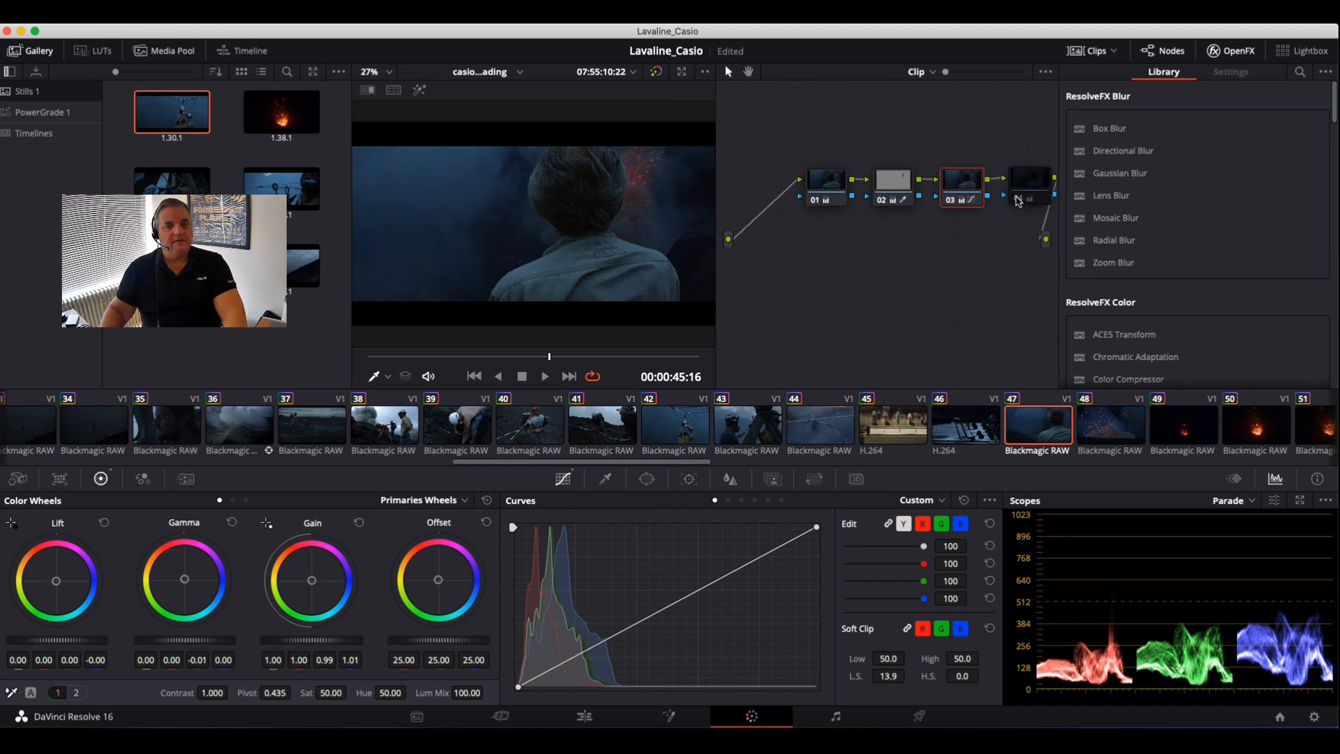
left_click(1018, 199)
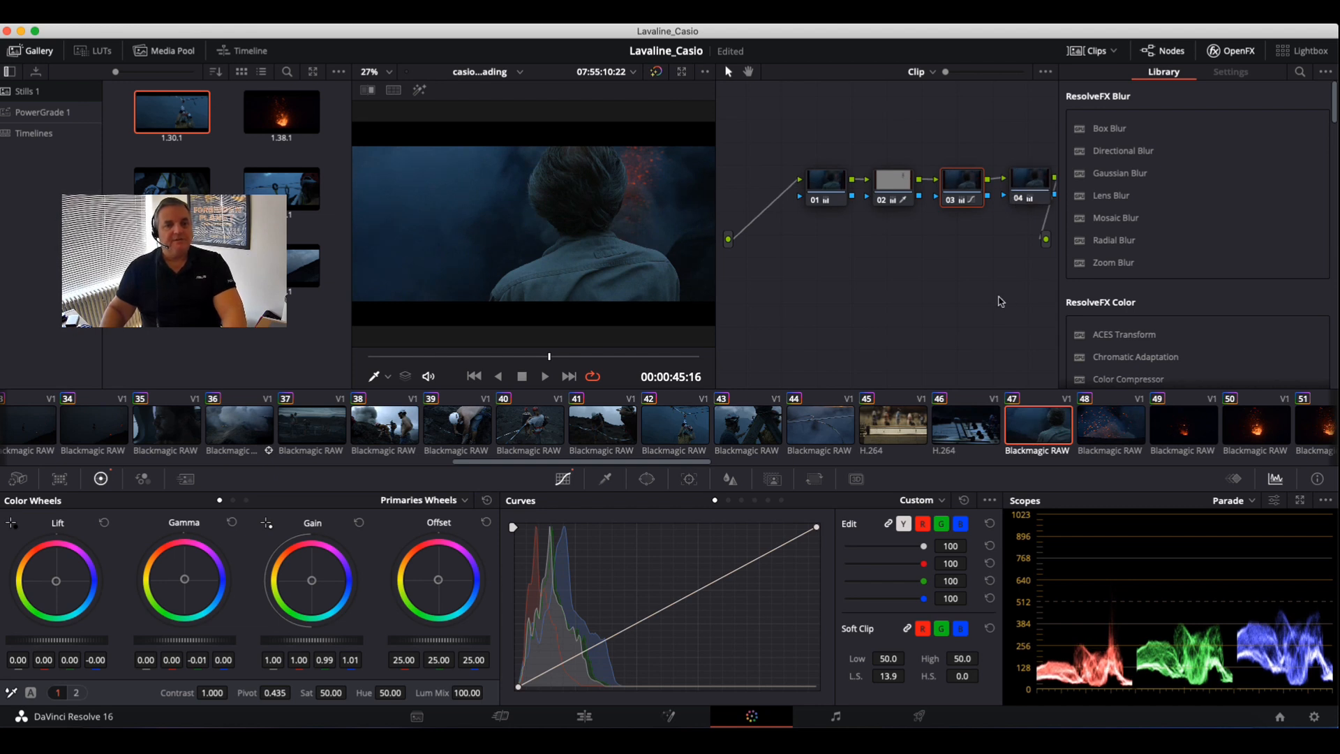
key("space")
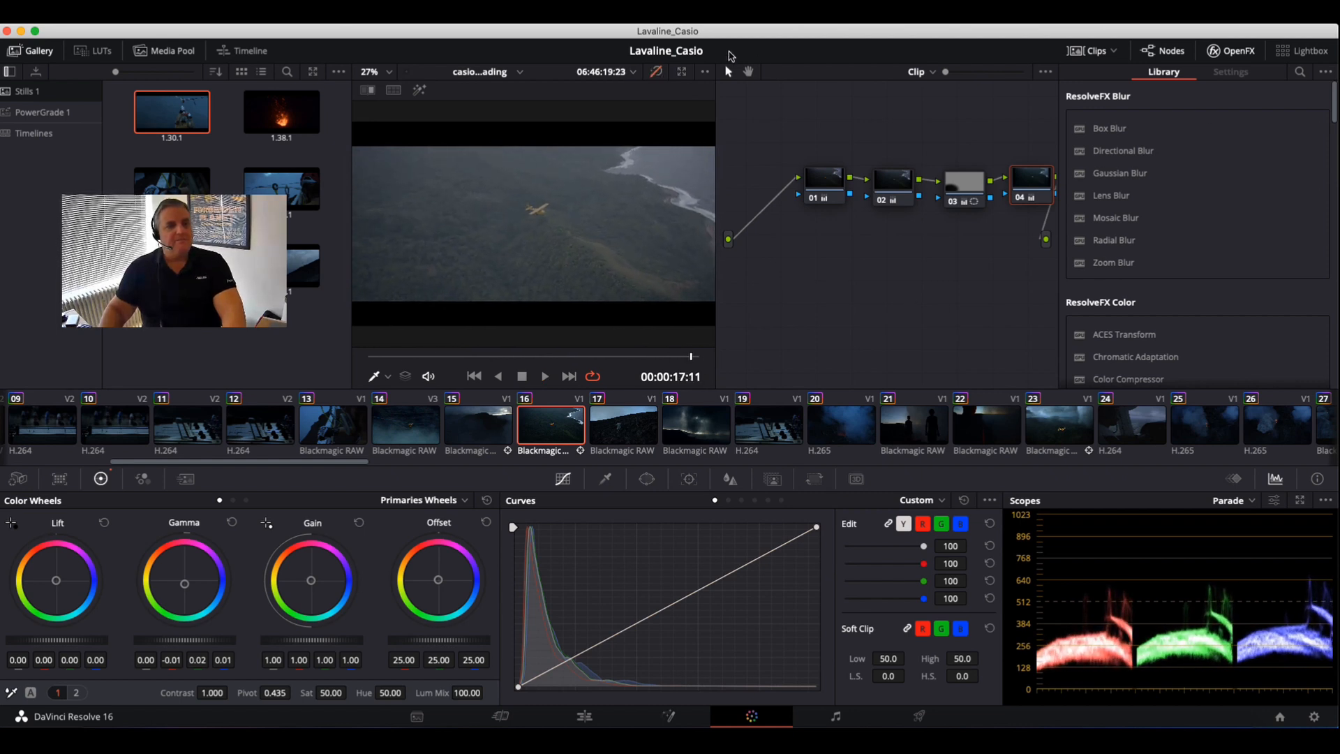
Turn the grades back on for the aerial airplane shot in clip 16.
left_click(657, 72)
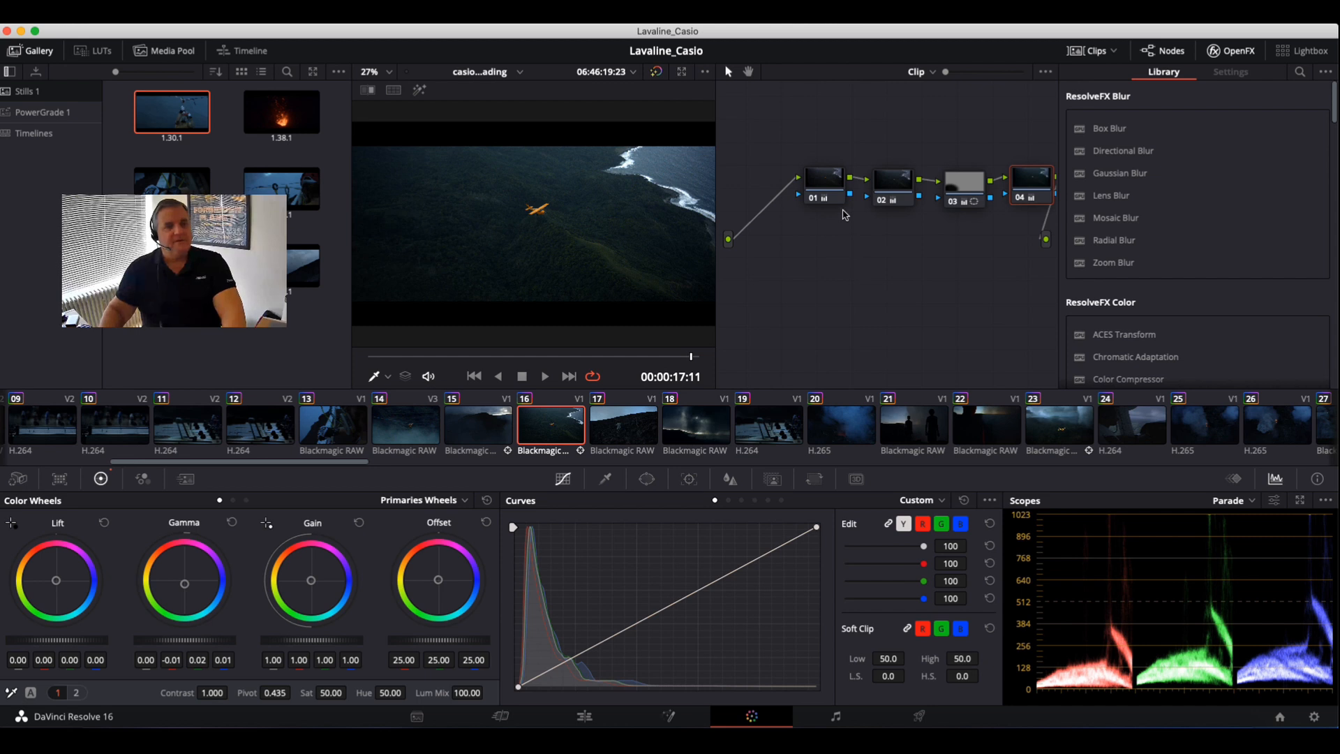
Play clip 16 with its full grade and again with nodes 02, 03 and 04 disabled to compare the looks.
key("space")
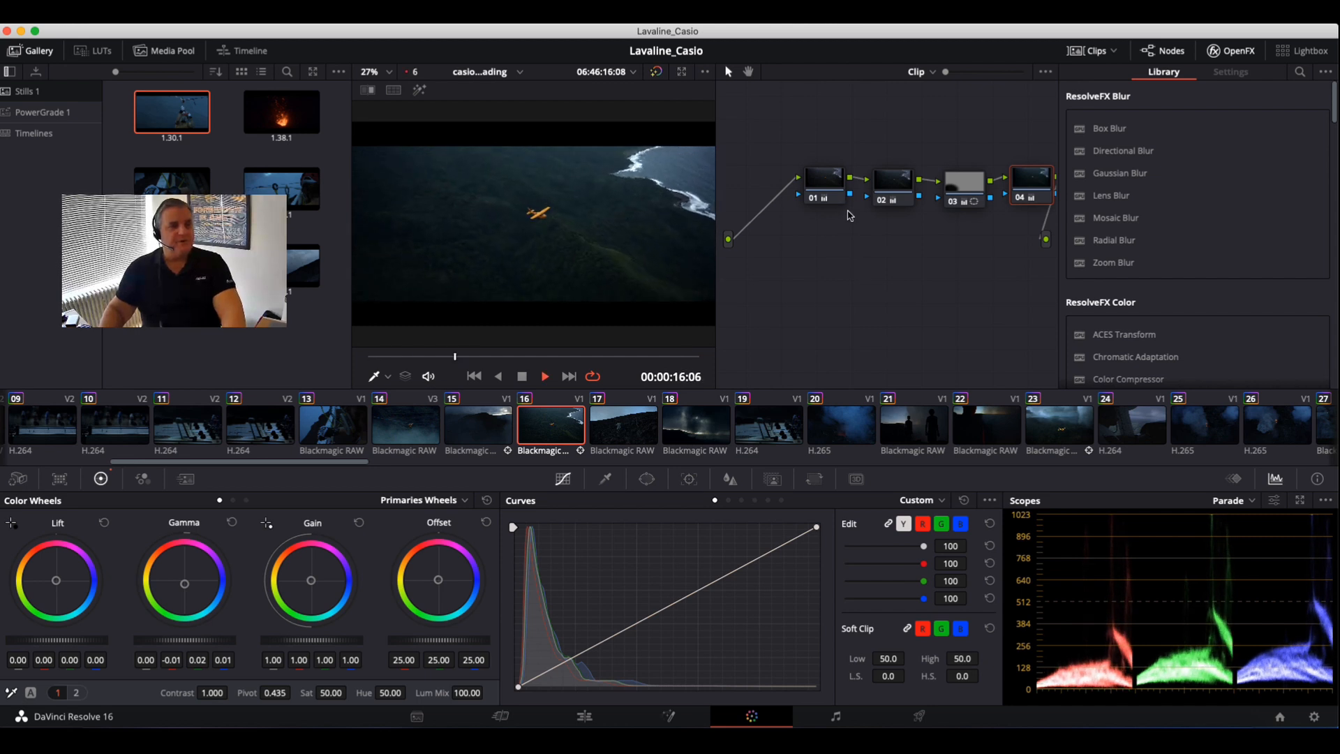
key("space")
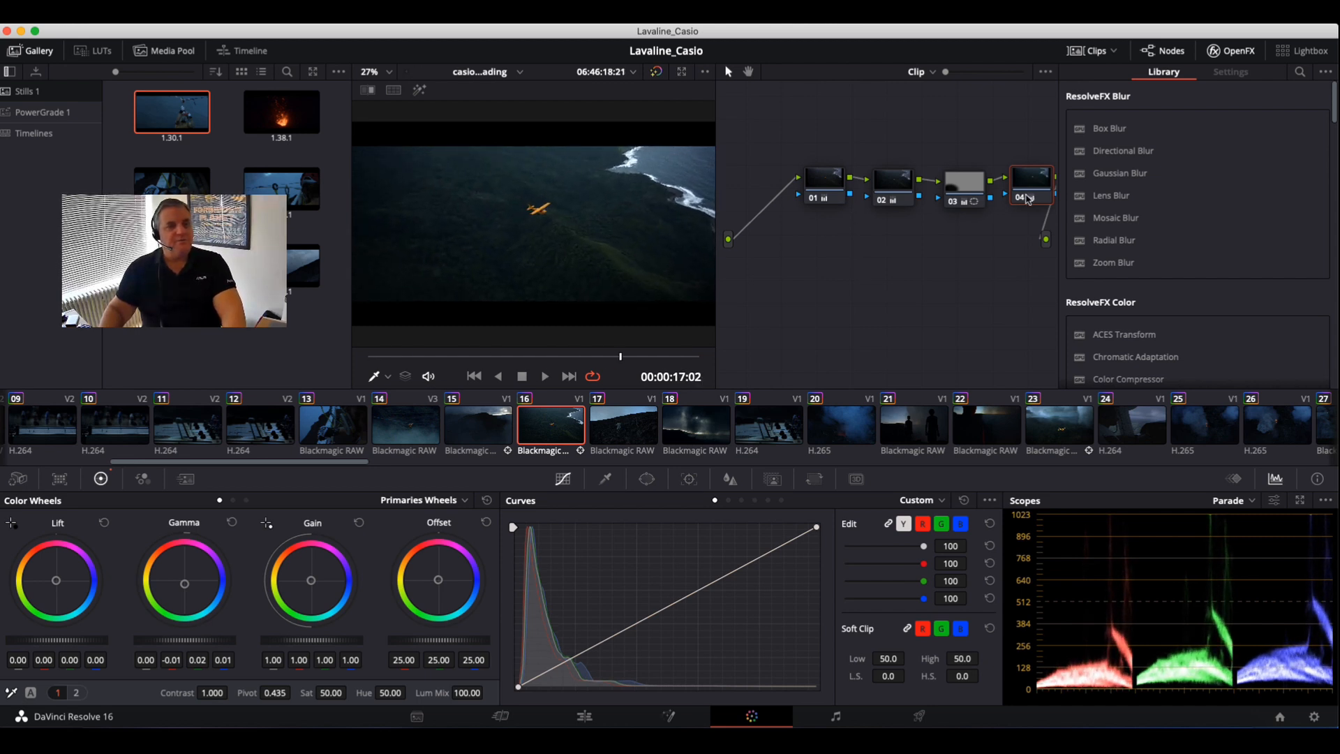
key("space")
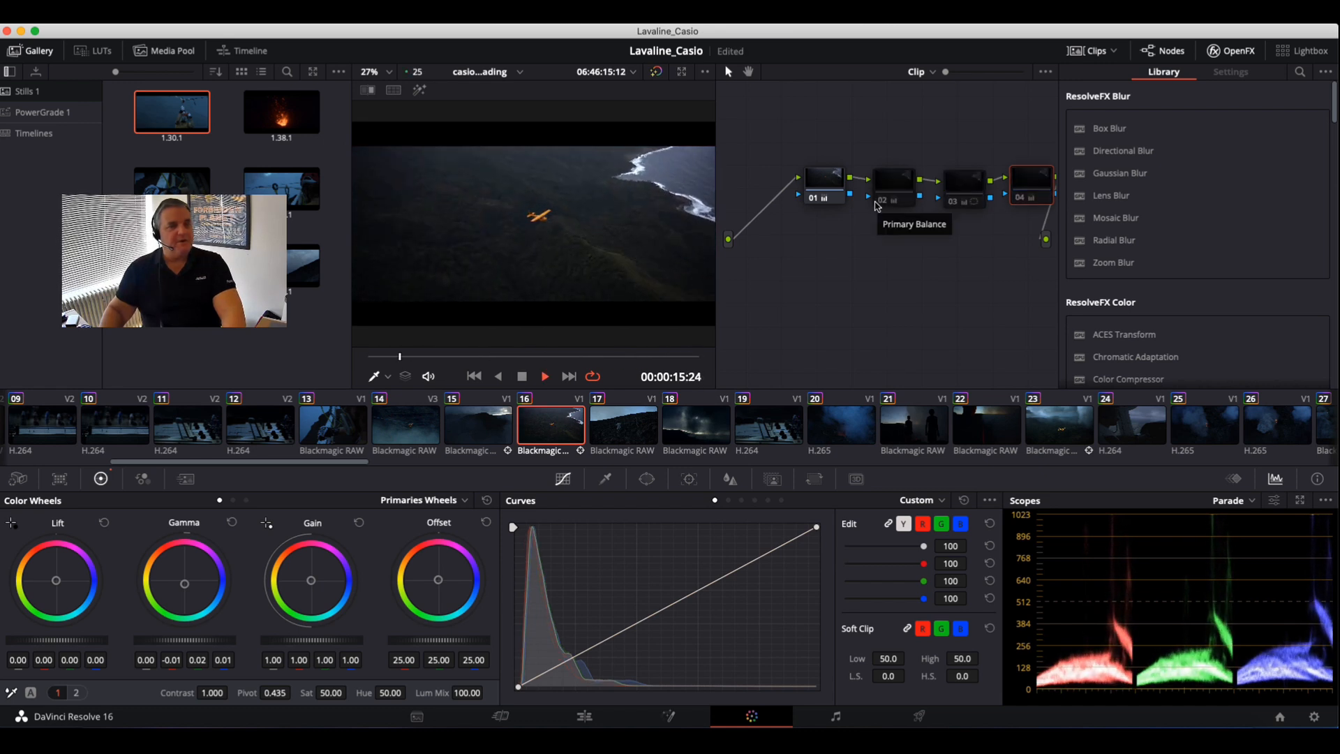
key("space")
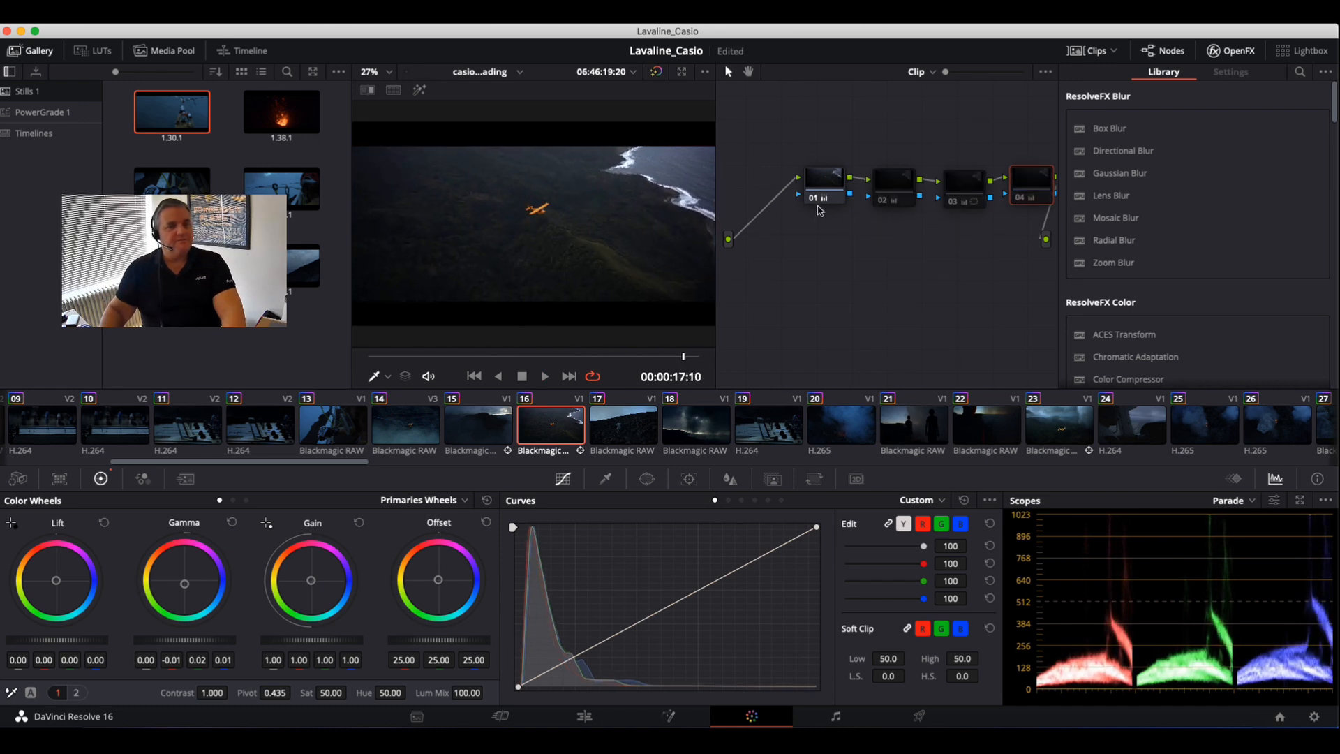
Select and enable nodes 02 and 03 on clip 16 to examine each node's effect on the shot.
left_click(878, 205)
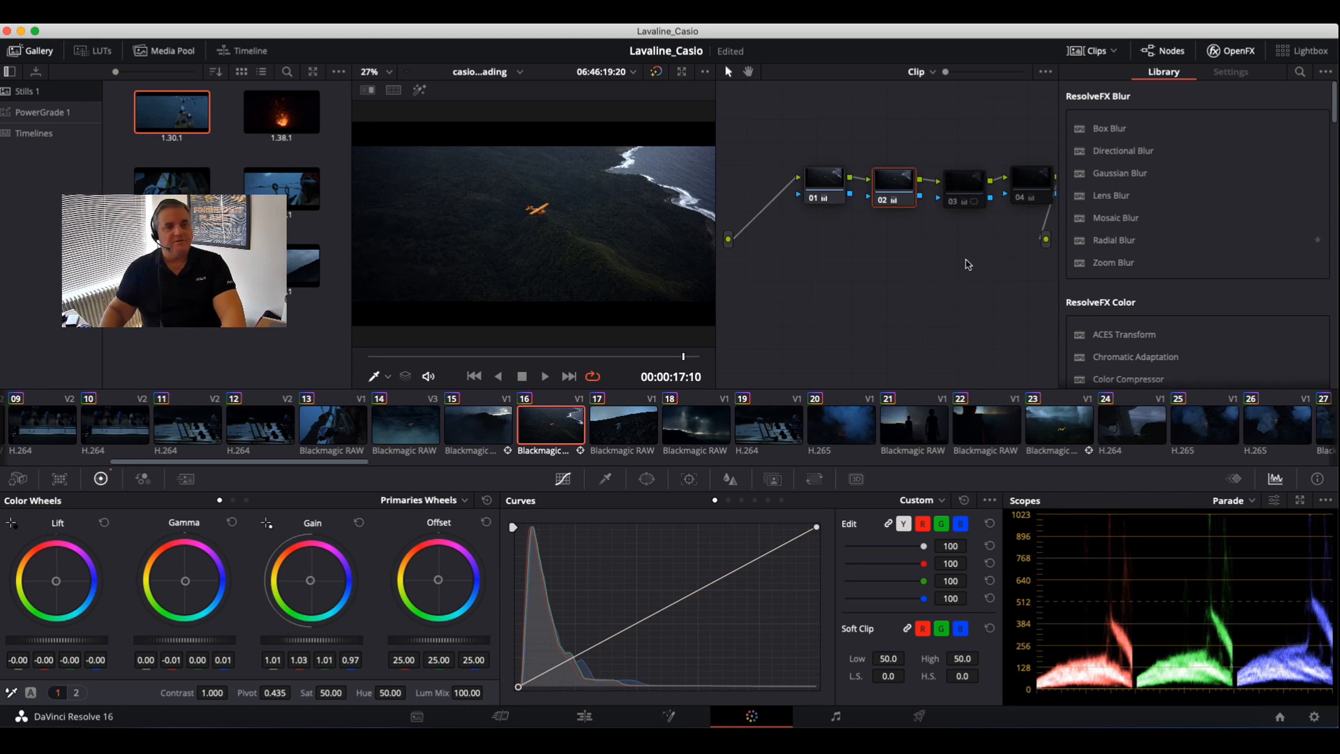
left_click(951, 206)
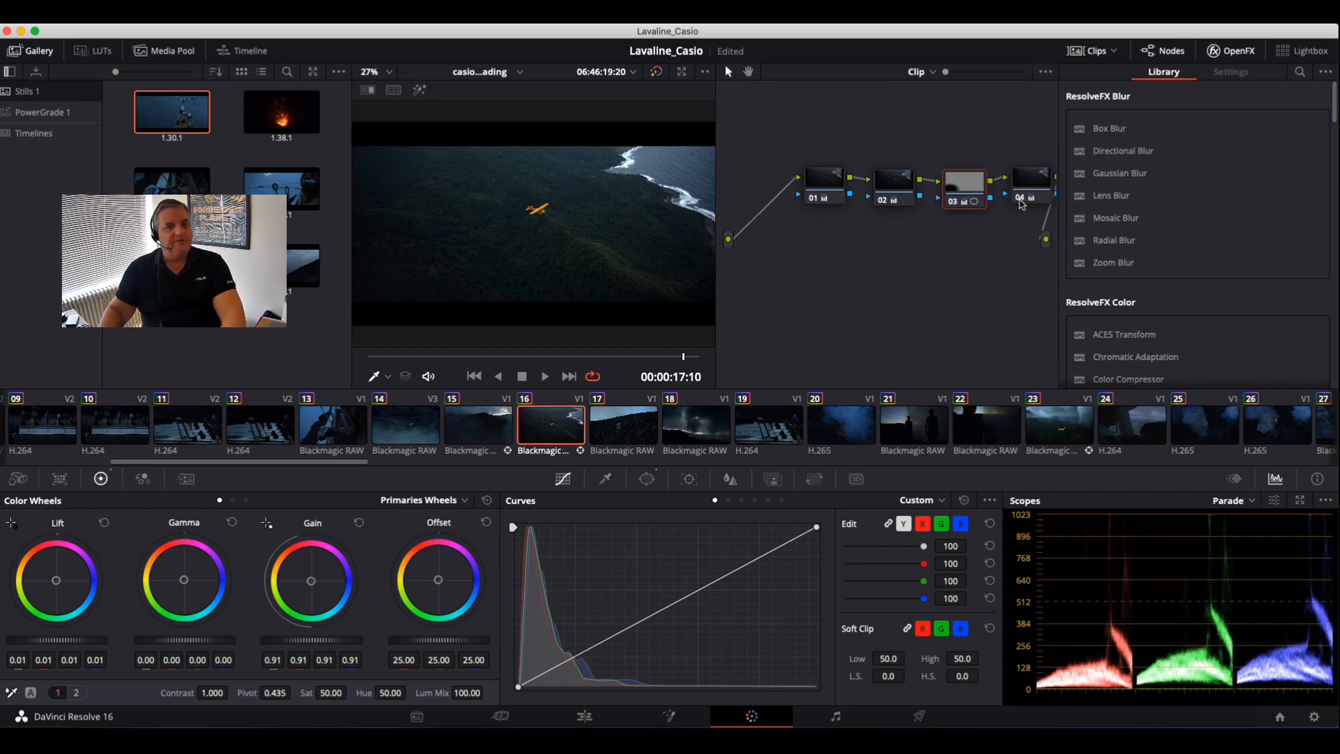
Compare clip 16 with node 04 off and on, leave the node enabled, and play back the result.
left_click(1020, 201)
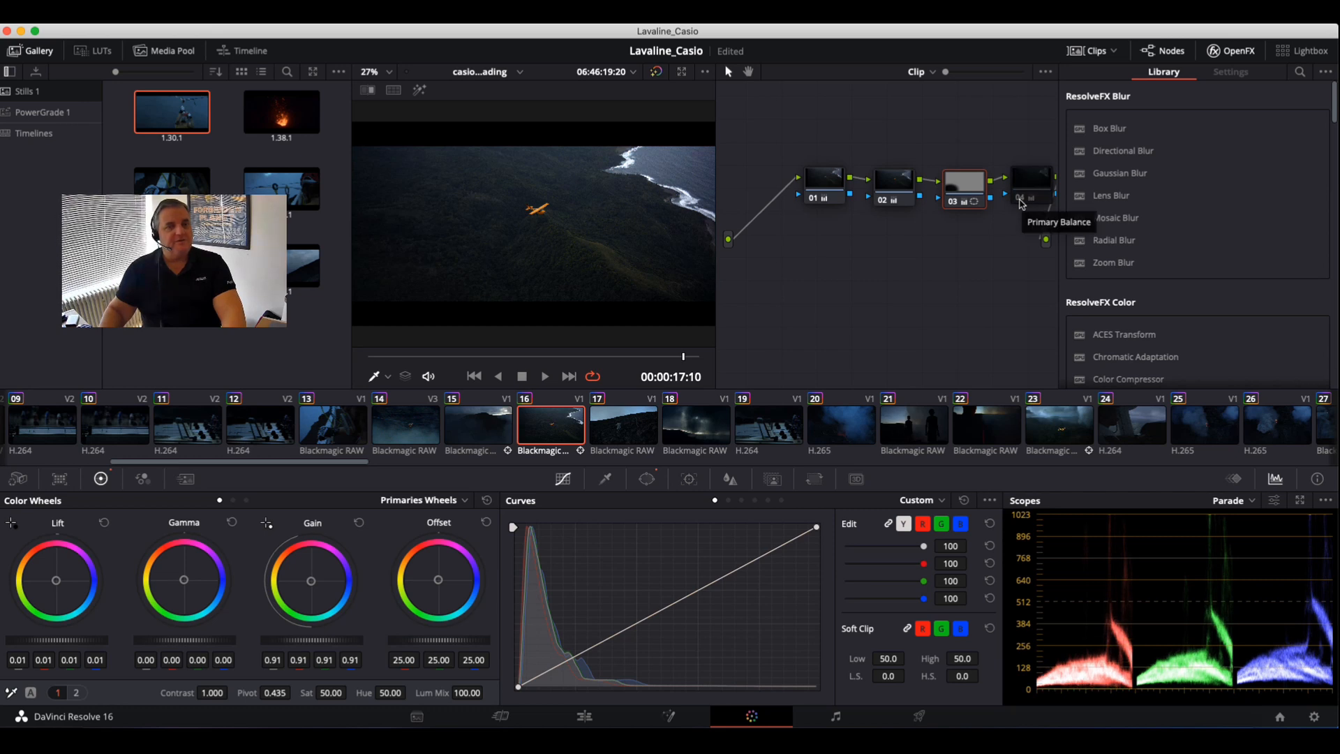
left_click_drag(1019, 203, 1017, 204)
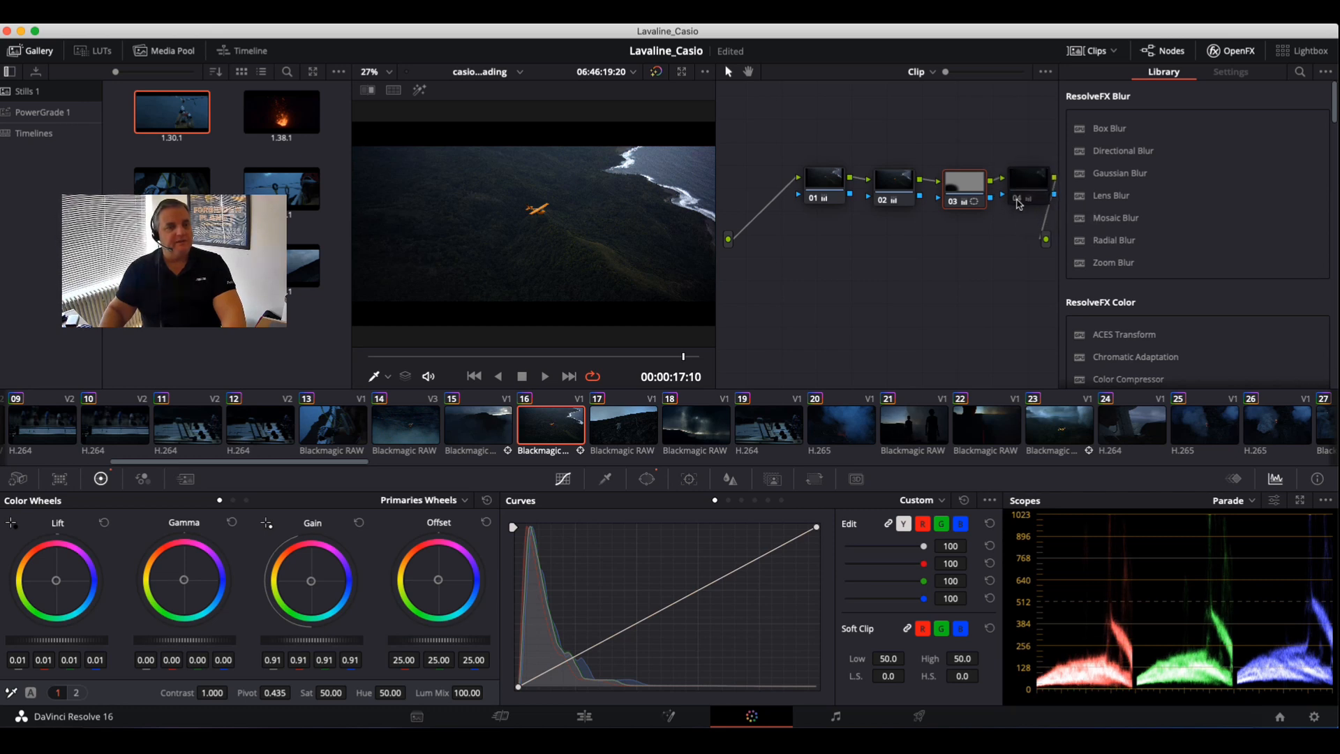
left_click(1018, 202)
key("space")
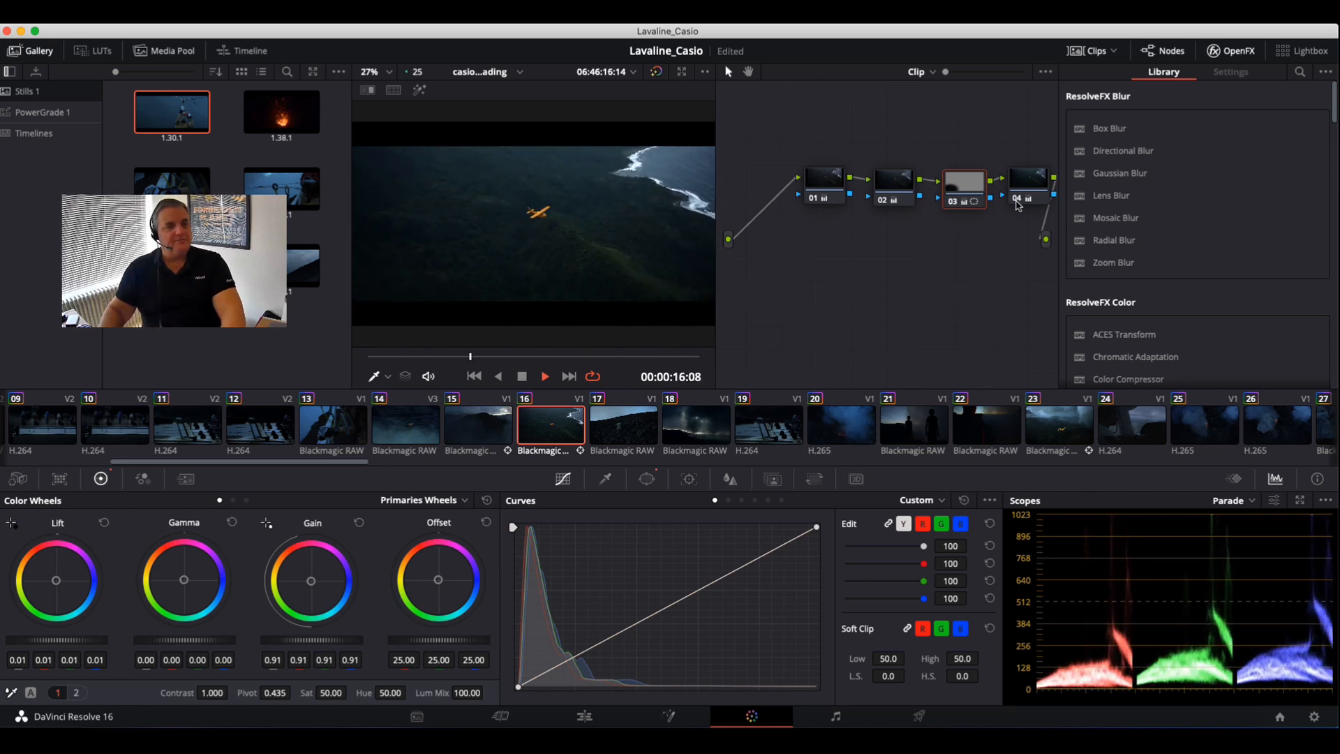
key("space")
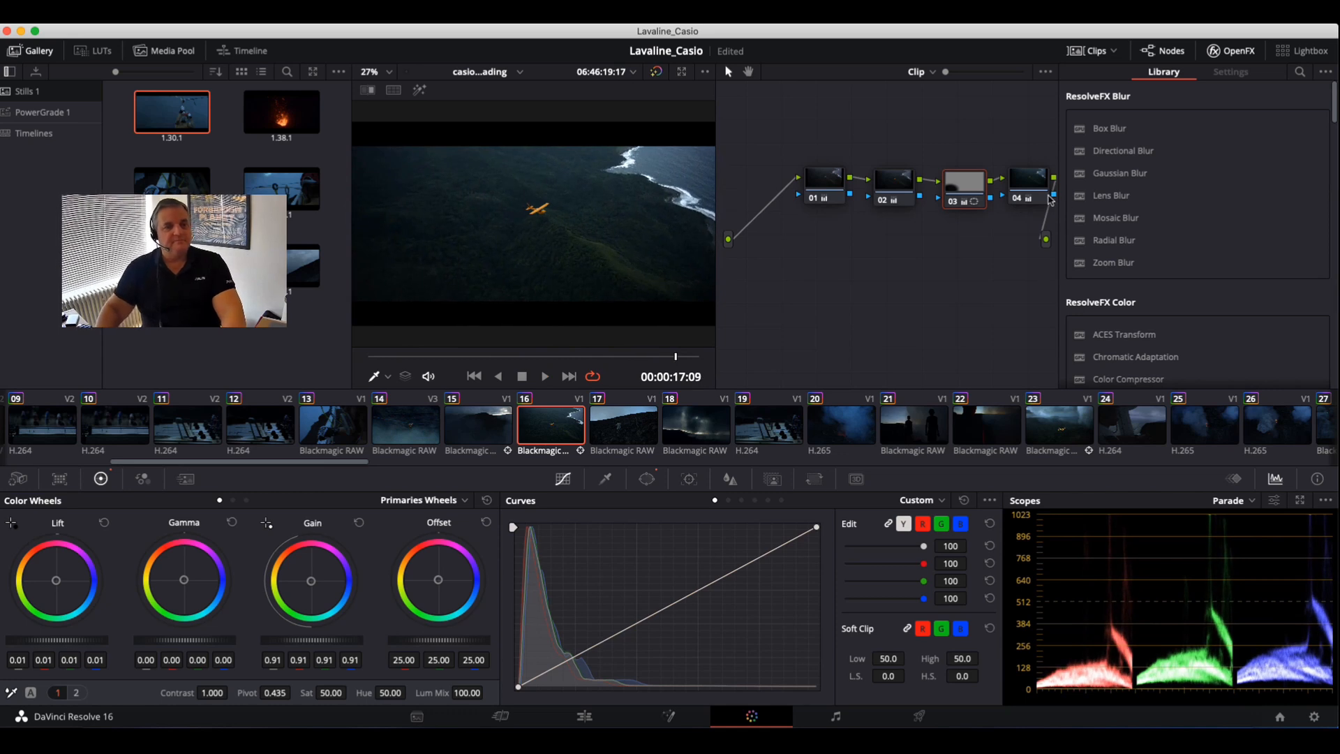